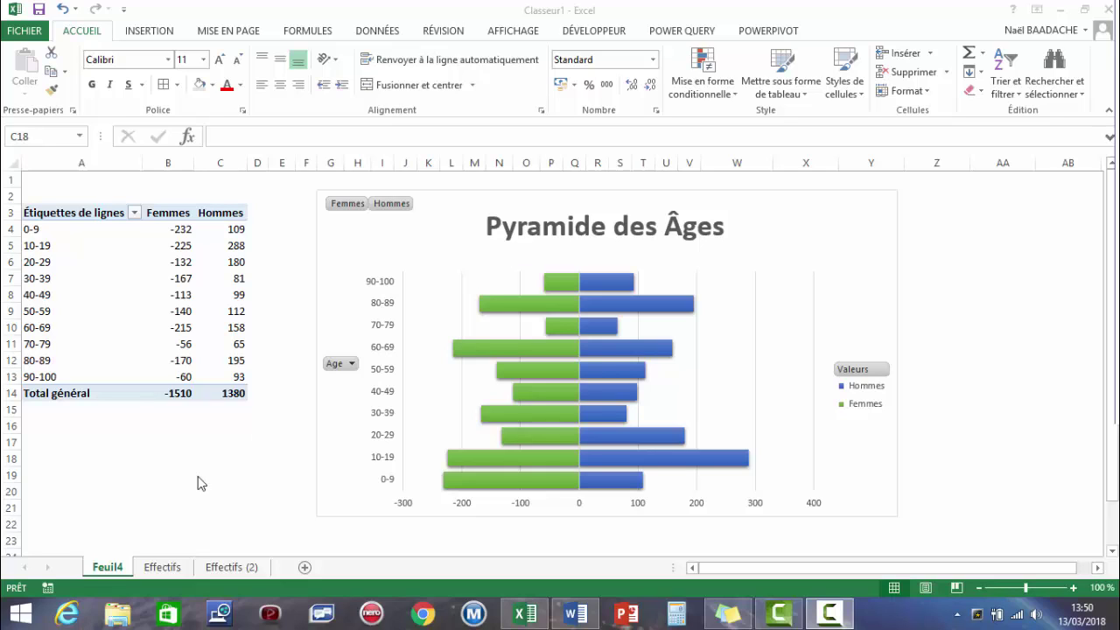
Switch to the Effectifs sheet and check the Hommes and Femmes counts.
left_click(169, 573)
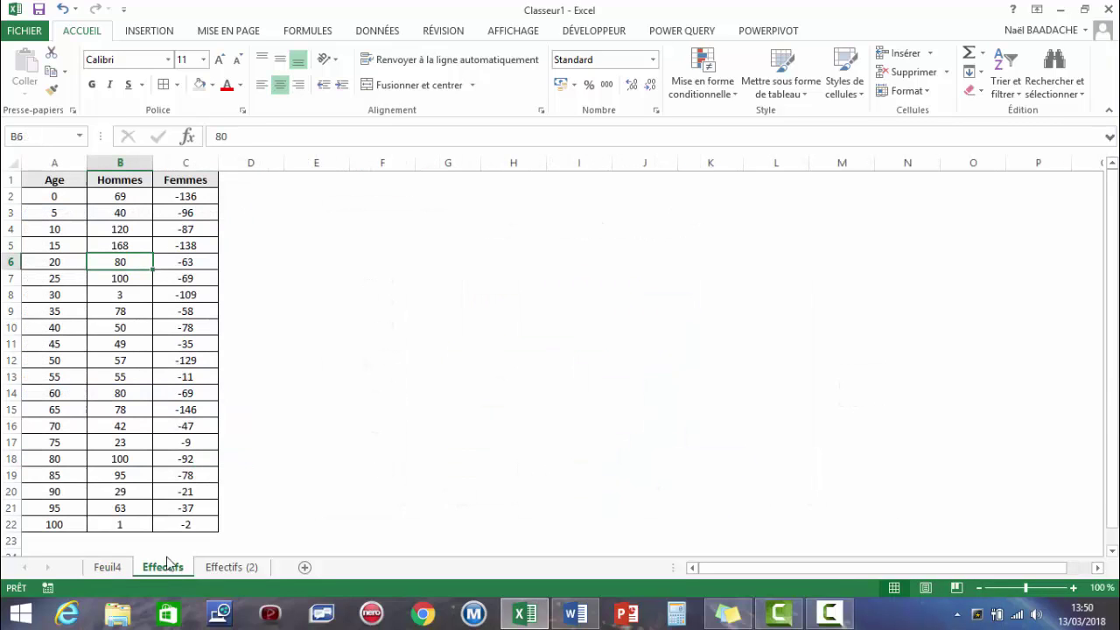
left_click(140, 316)
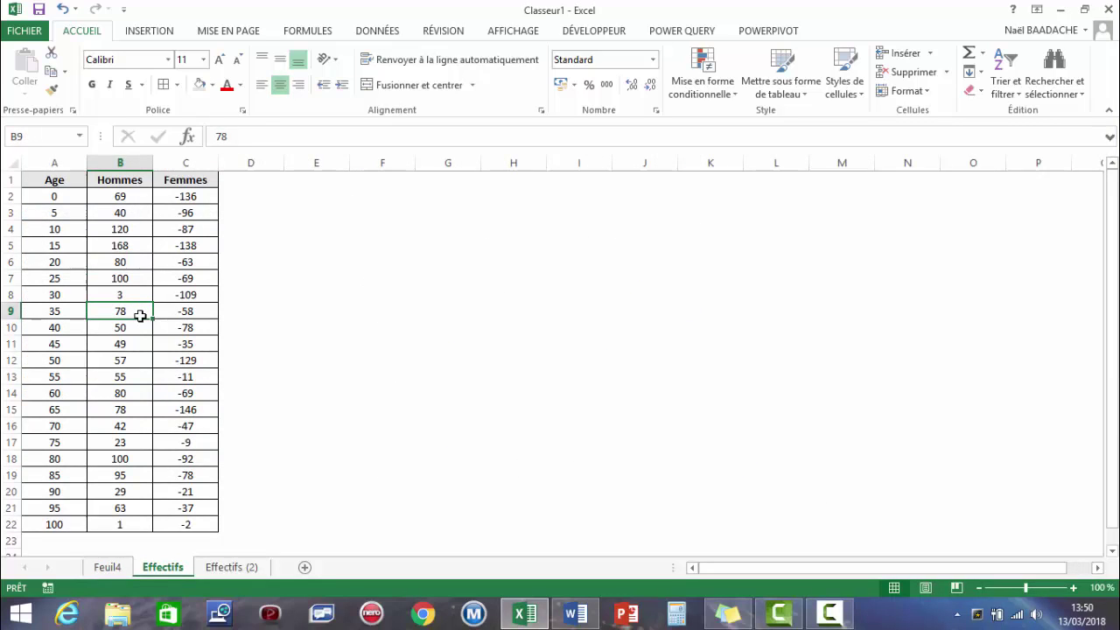
left_click_drag(193, 197, 199, 331)
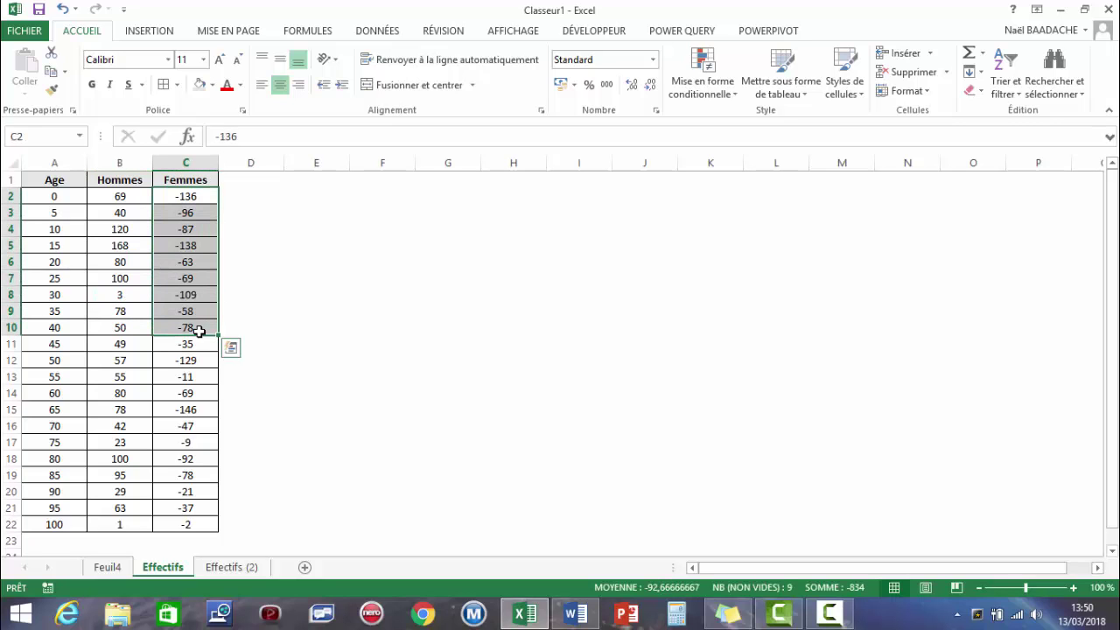
left_click(182, 251)
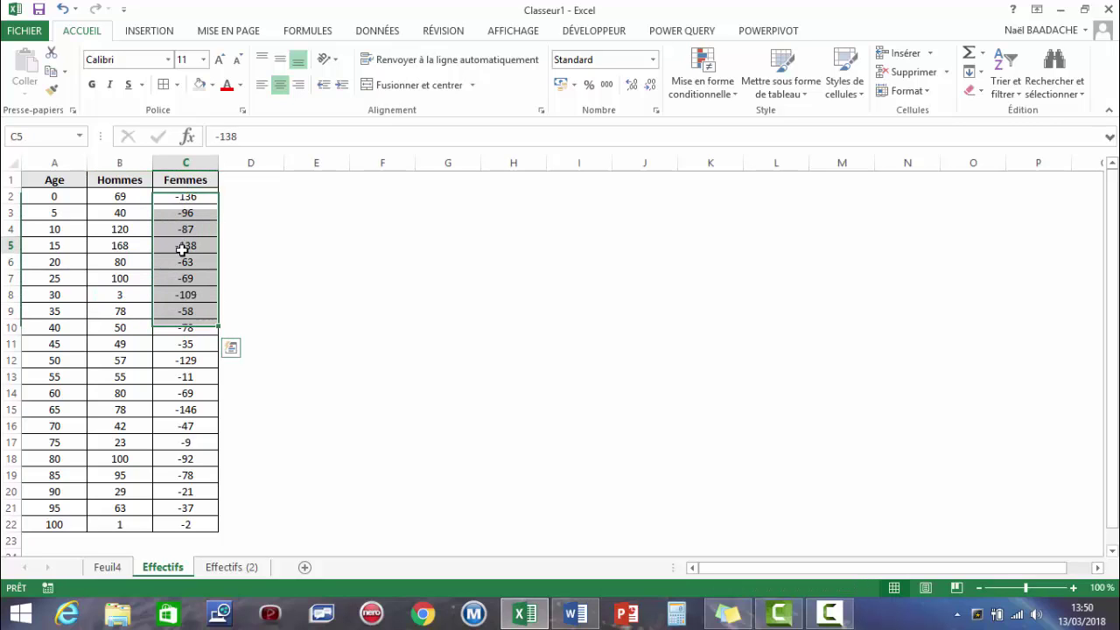
left_click(117, 197)
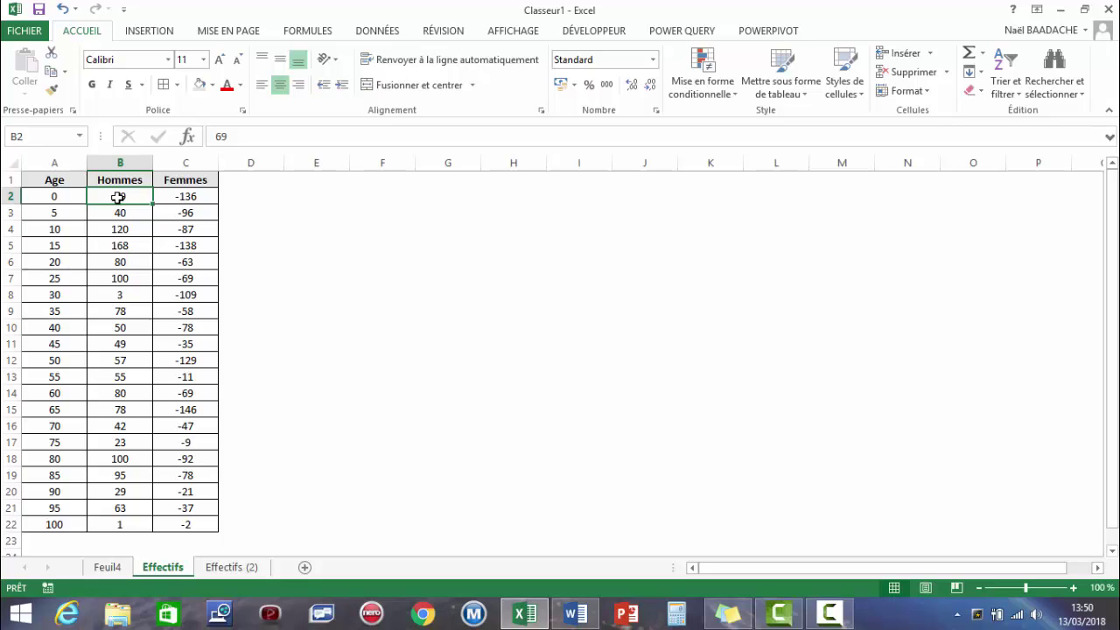
left_click(233, 568)
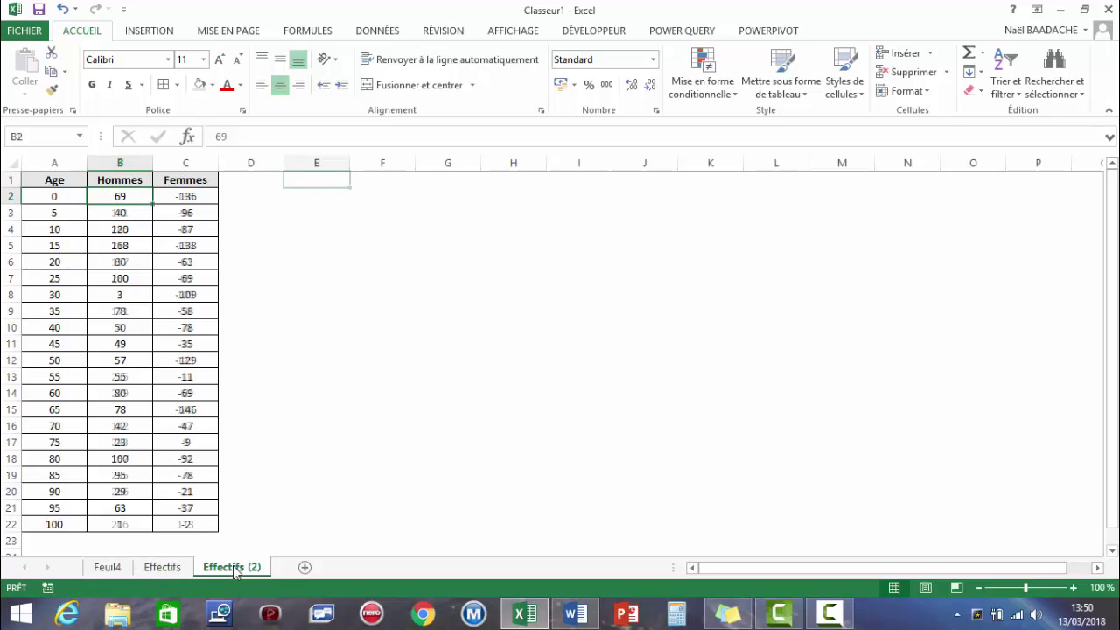
left_click(120, 312)
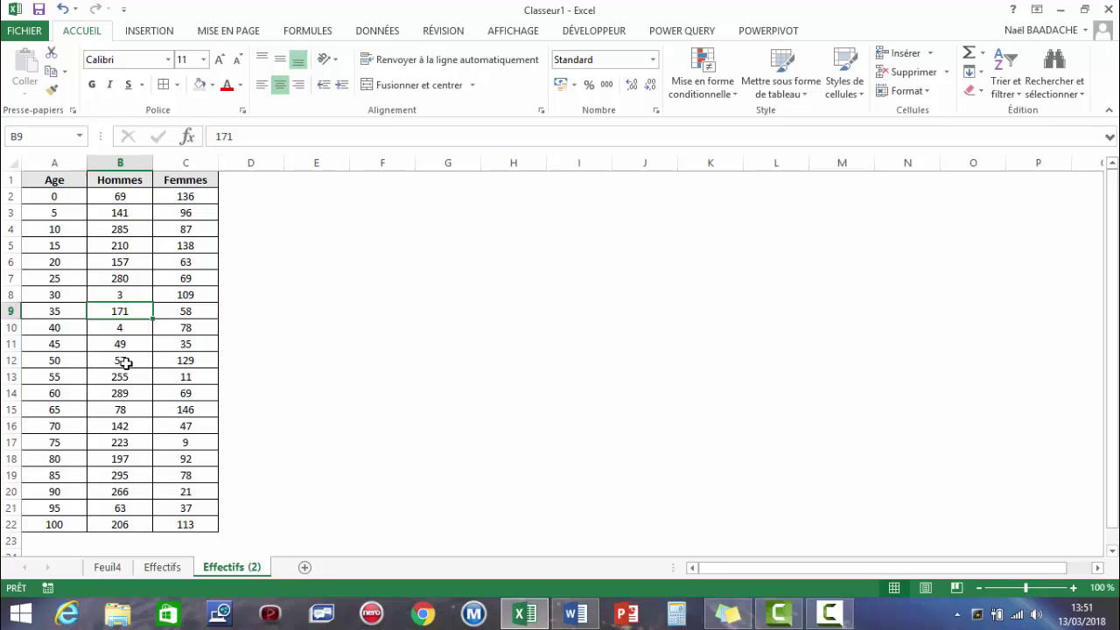
Enter the heading Femmes in cell E1.
left_click(329, 181)
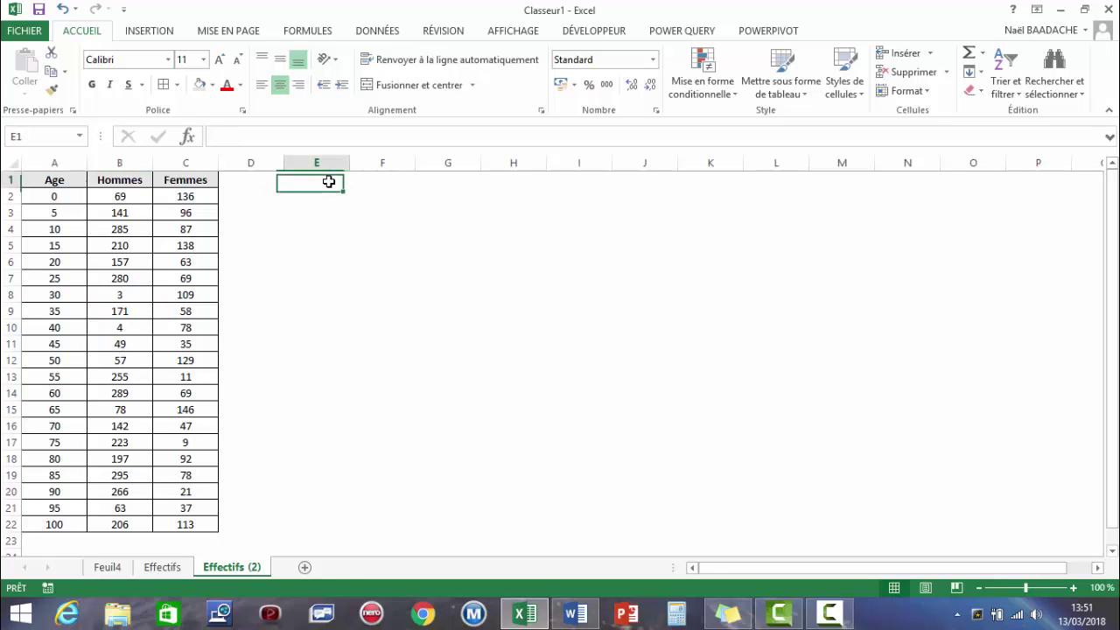
type("fEM")
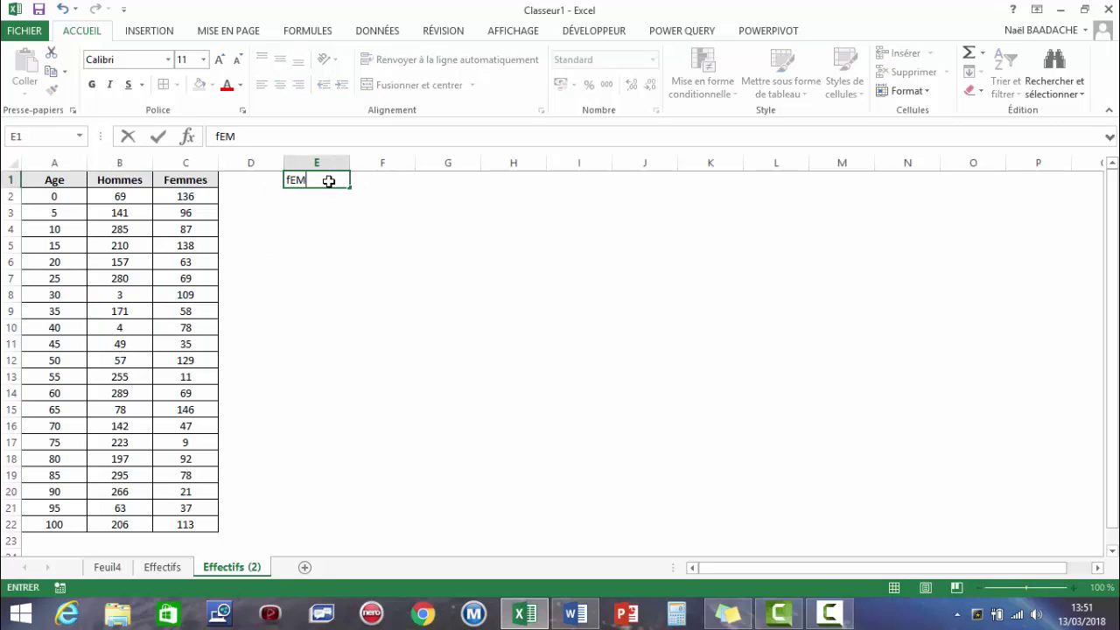
type("MES")
key("Return")
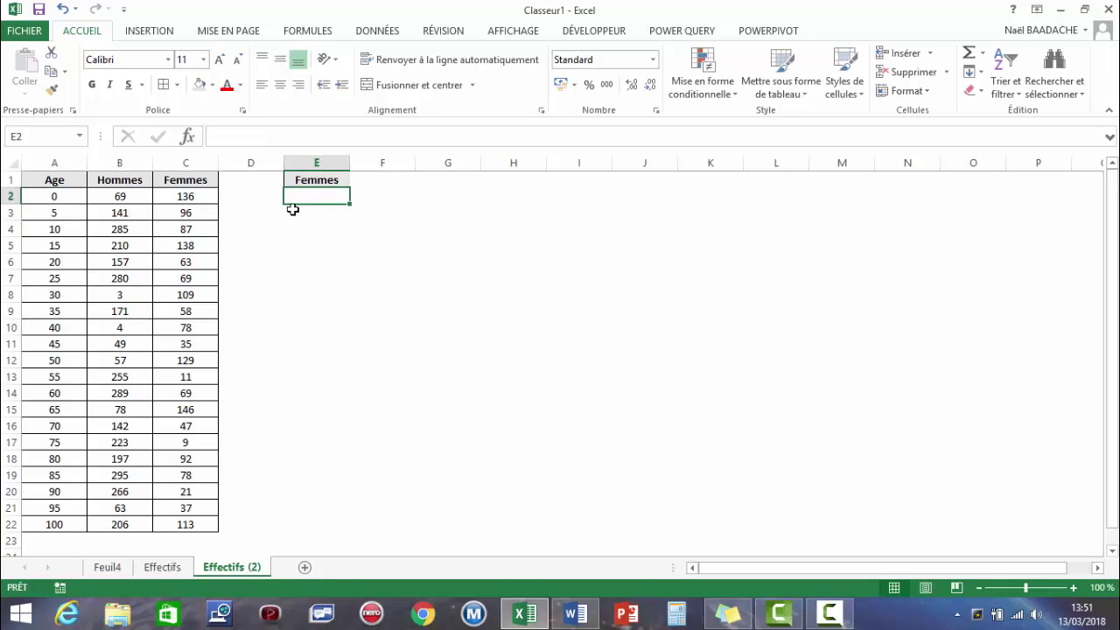
Fill E2:E22 with the formula =C2*-1 and copy the negated values.
left_click_drag(325, 195, 302, 524)
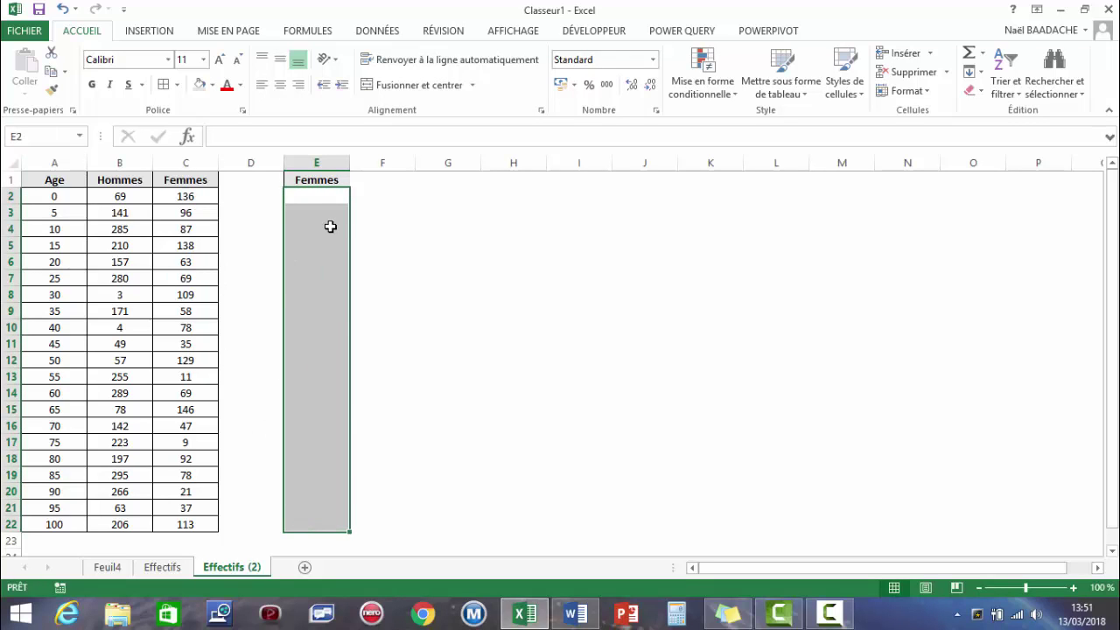
type("=")
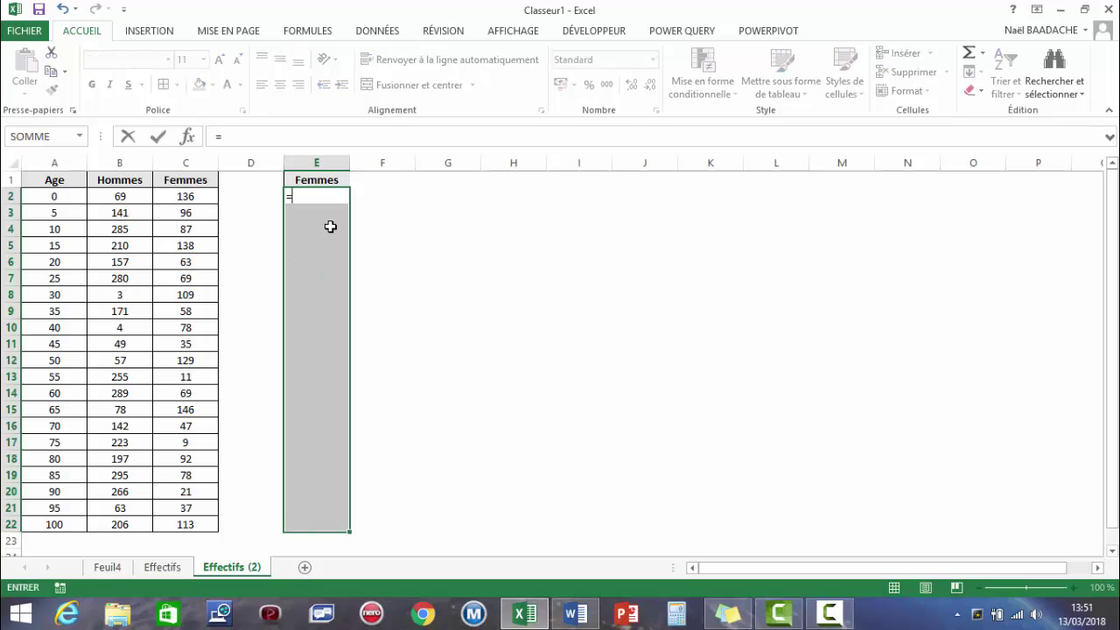
left_click(186, 198)
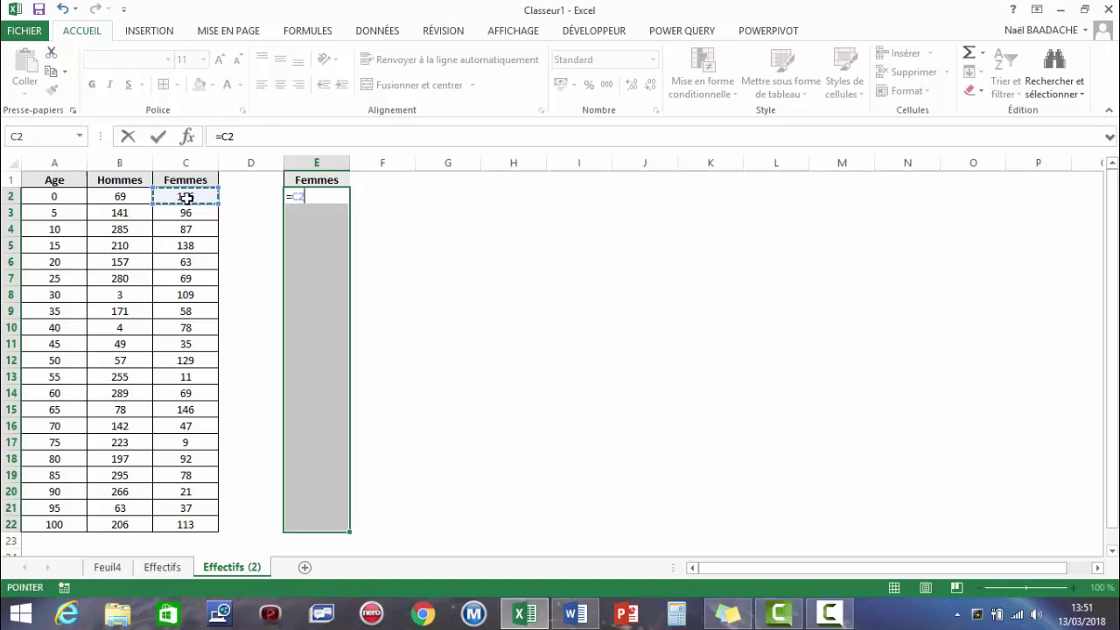
type("*-")
type("1")
key("ctrl+Return")
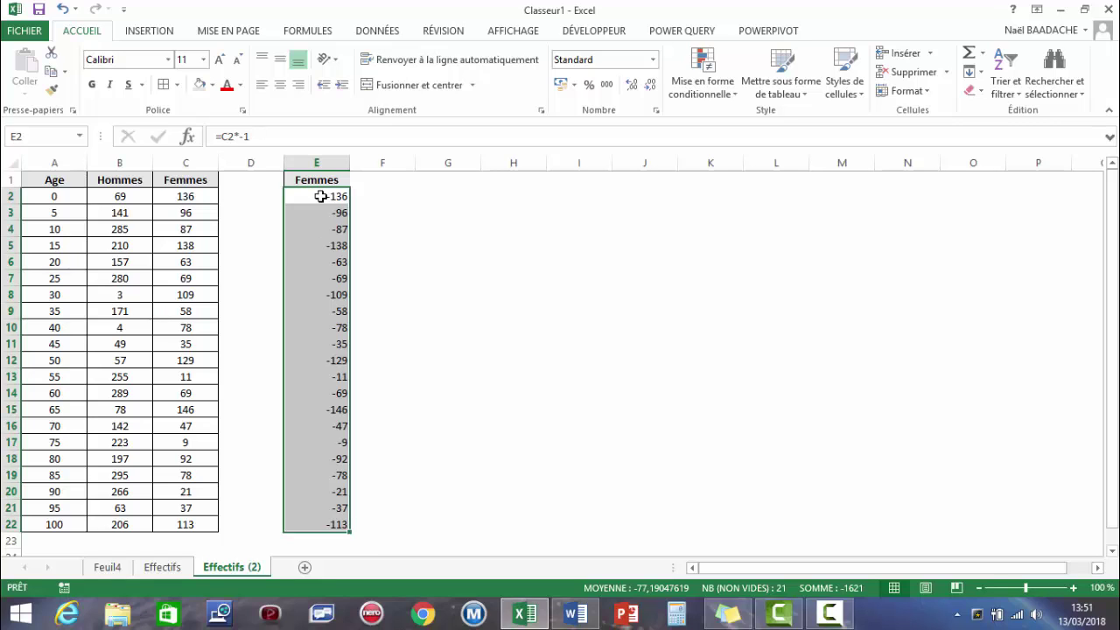
key("ctrl+c")
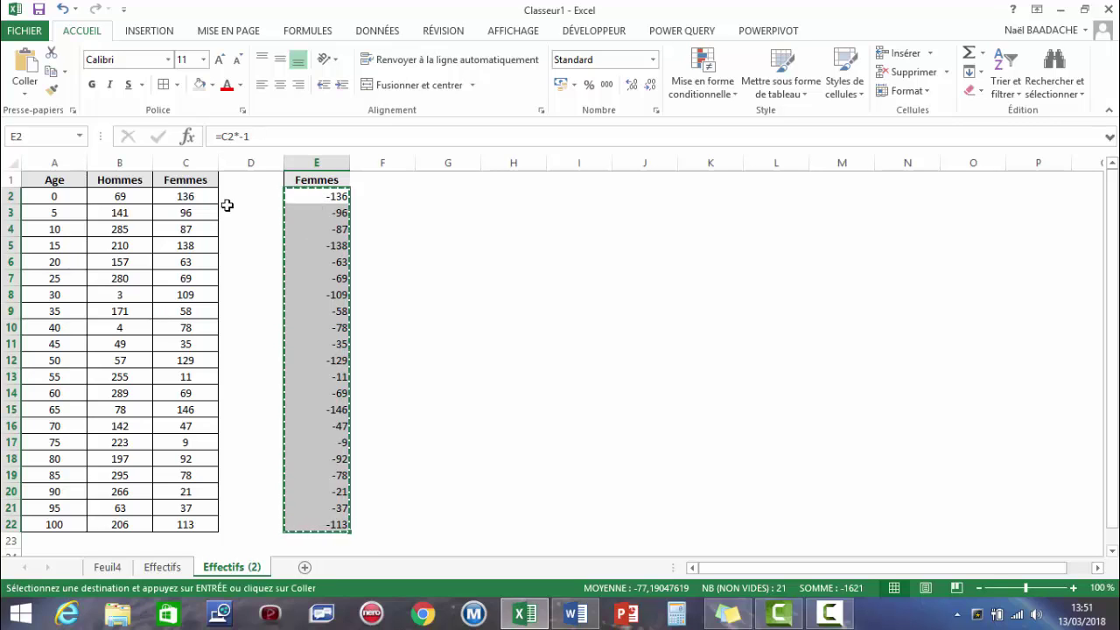
Paste the negated counts as values only over column C from C2, then select column E.
left_click(186, 196)
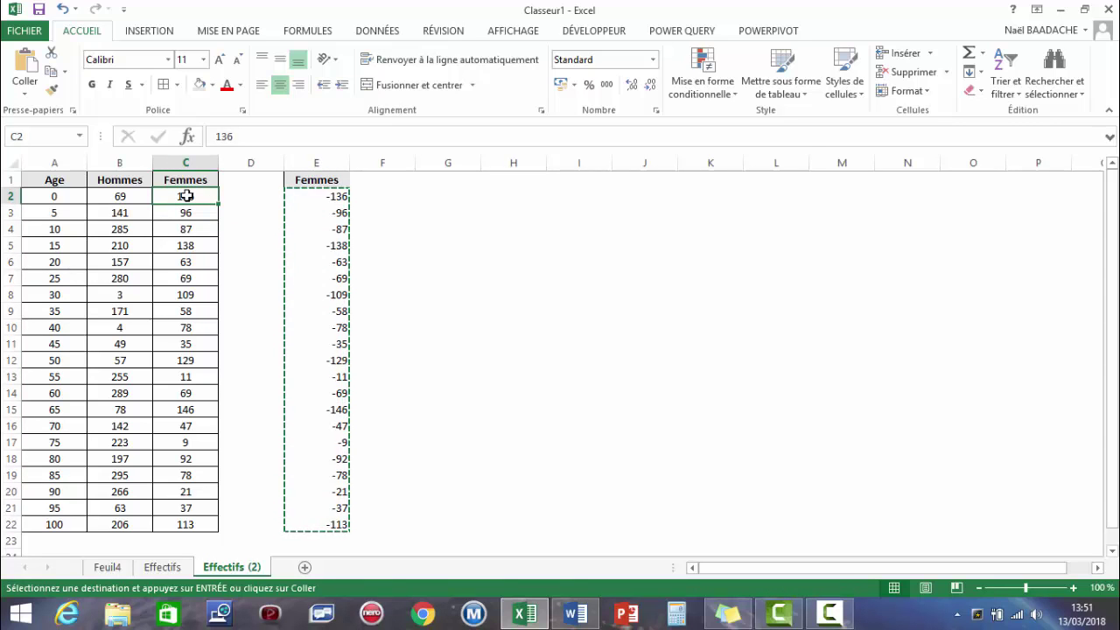
right_click(188, 198)
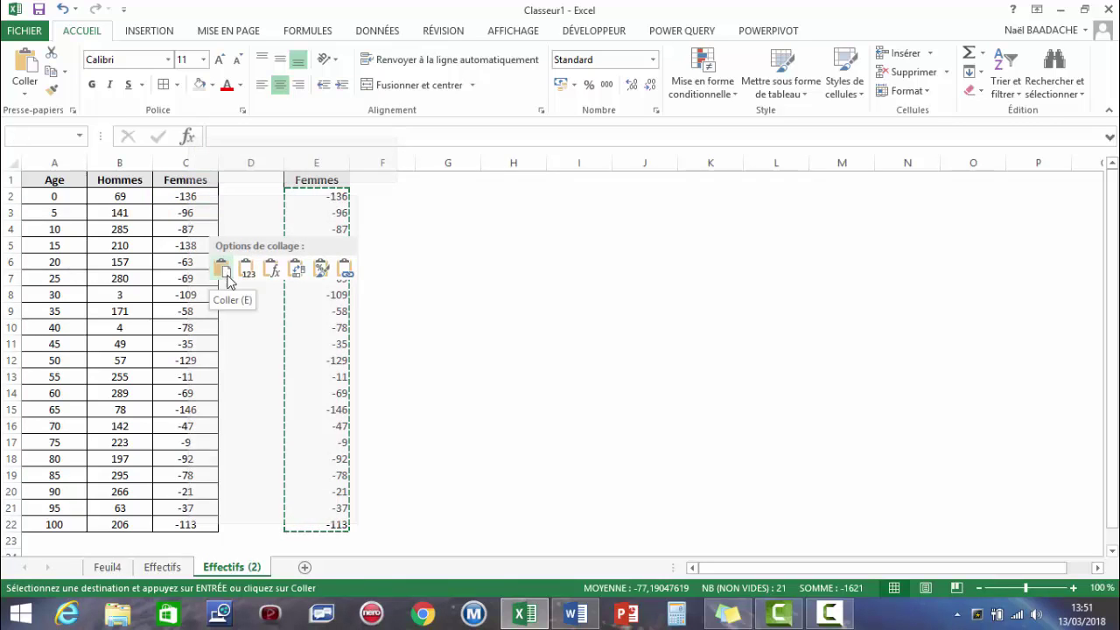
left_click(244, 293)
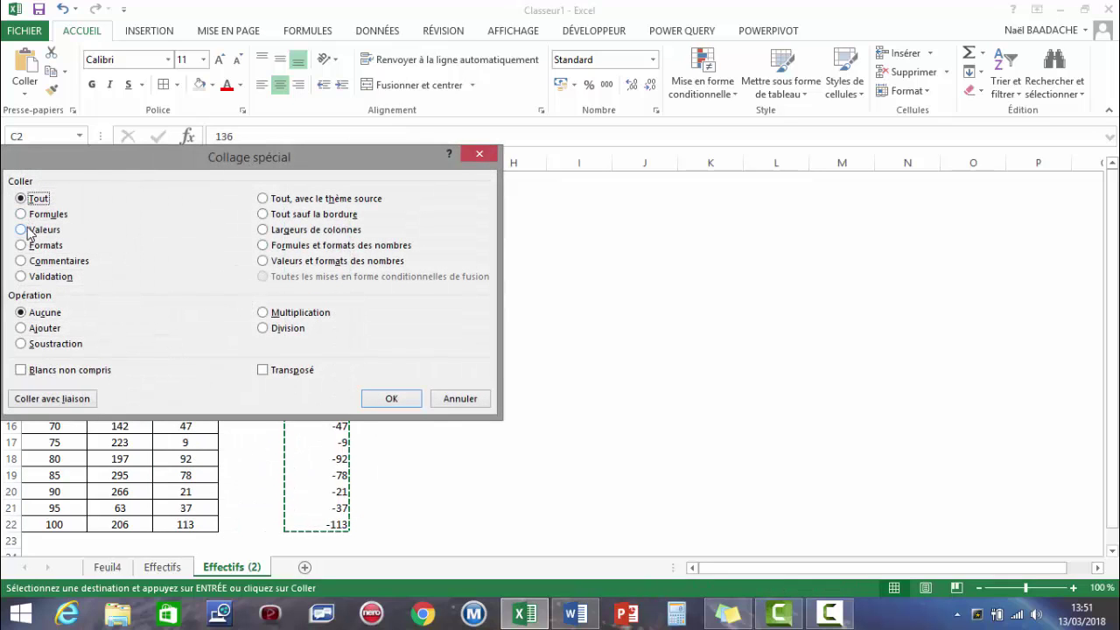
left_click(462, 399)
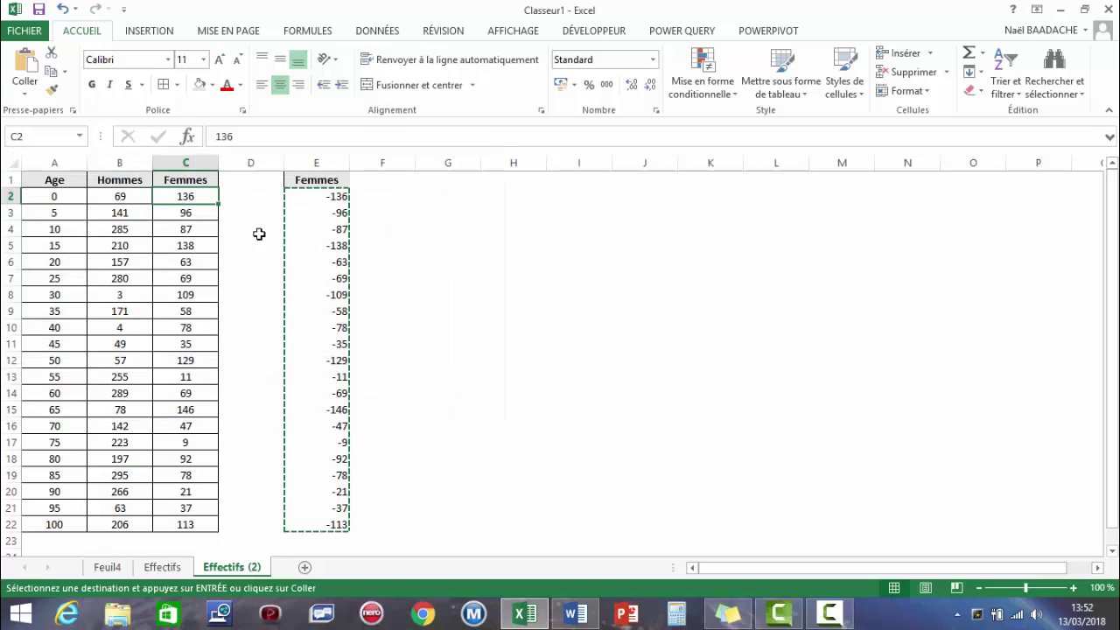
right_click(191, 196)
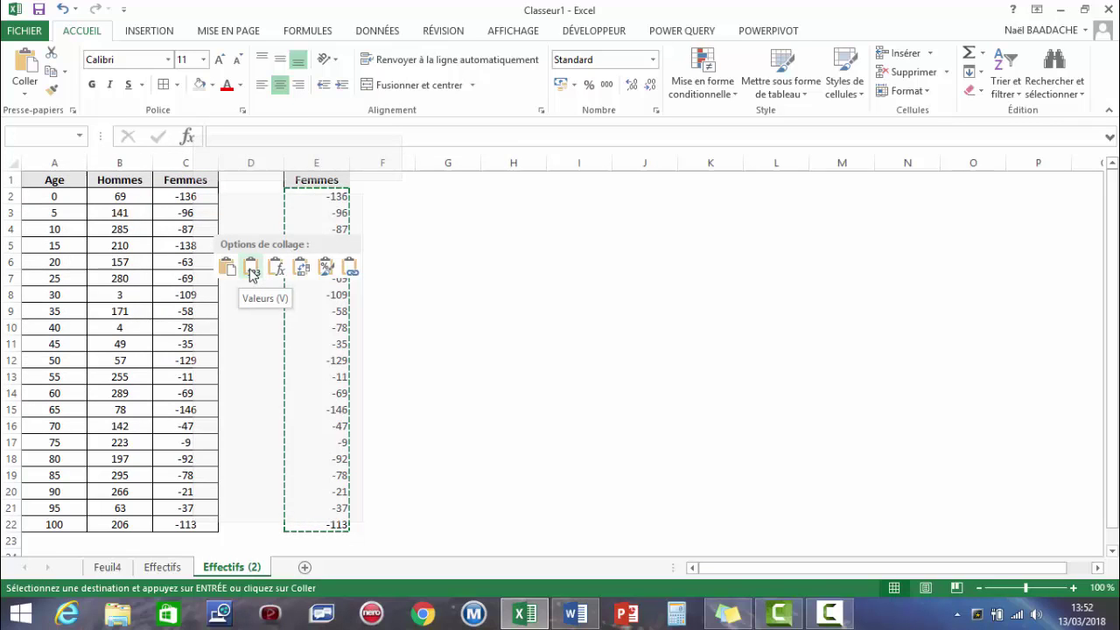
left_click(251, 274)
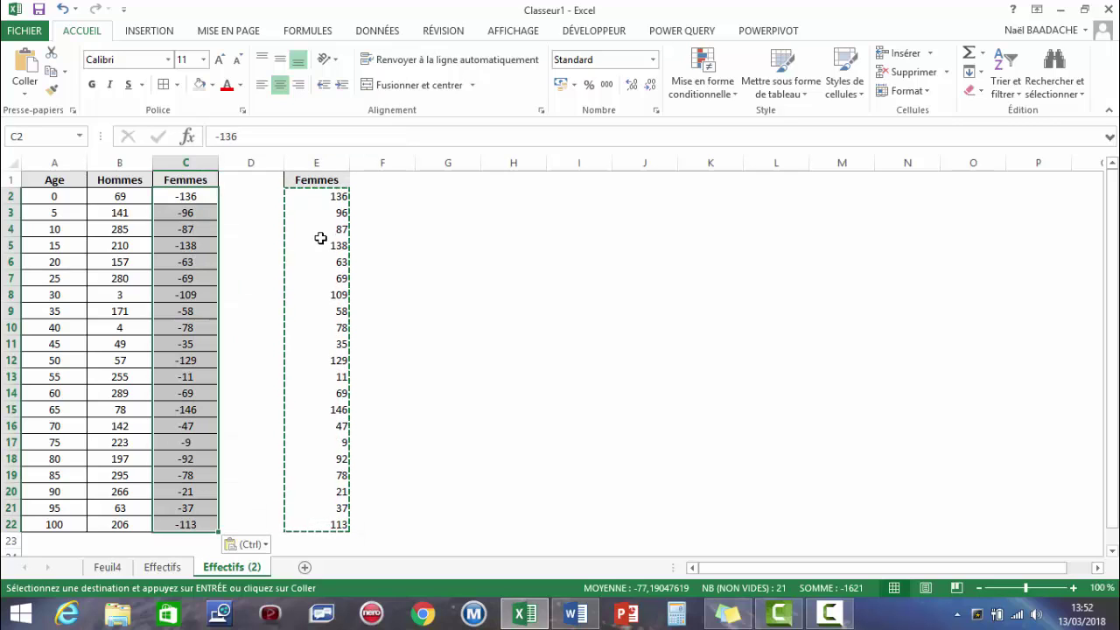
key("Escape")
left_click(324, 164)
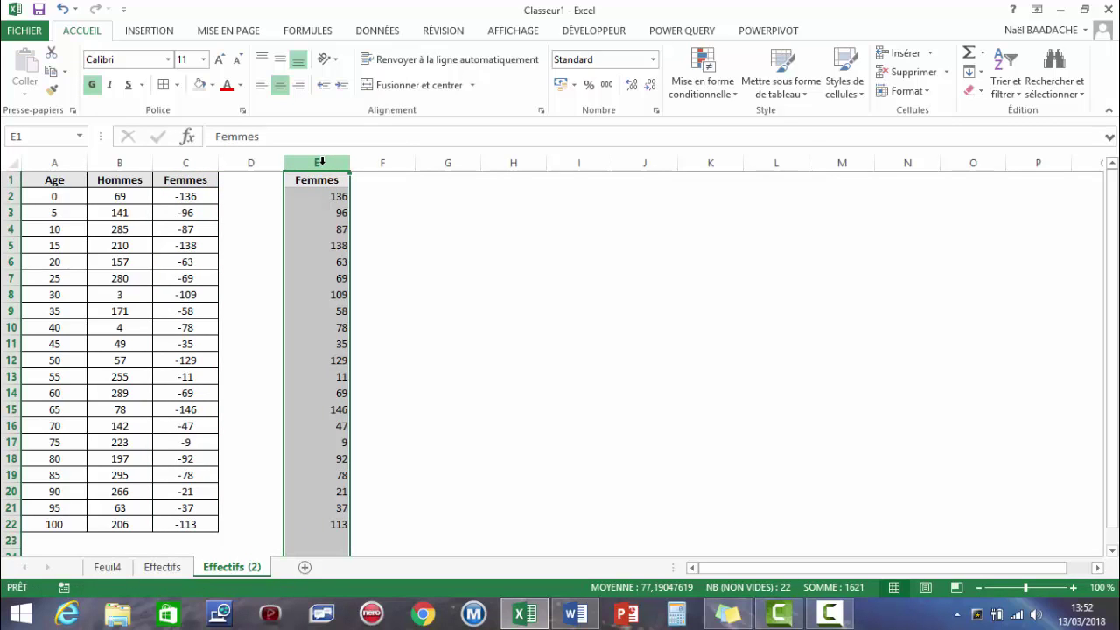
Delete helper column E and select cell B7 inside the table.
right_click(322, 163)
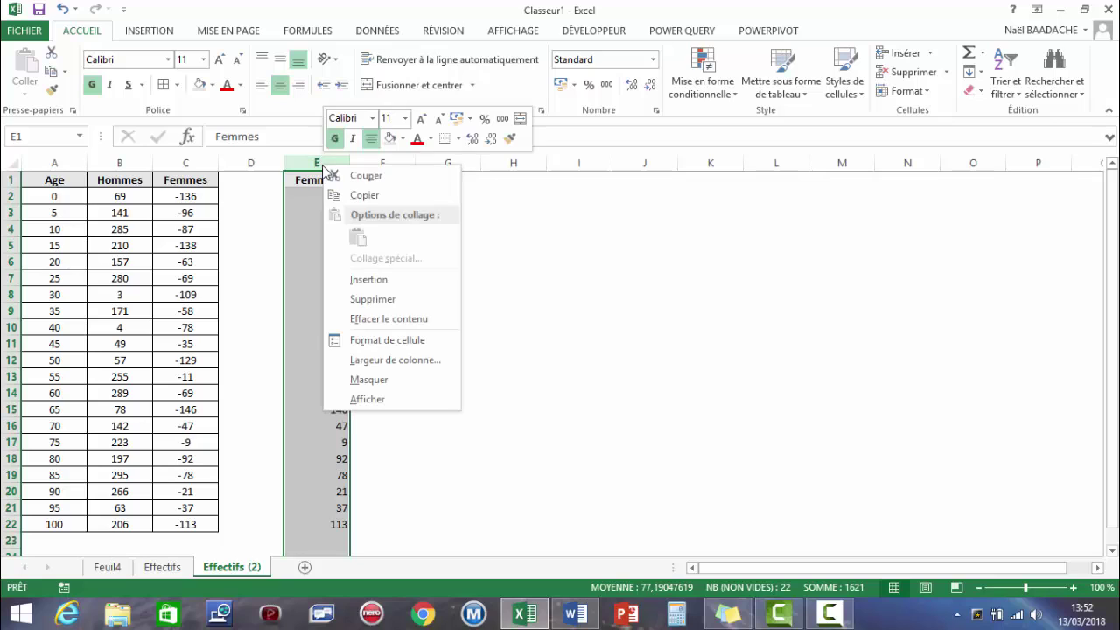
left_click(363, 300)
left_click(315, 278)
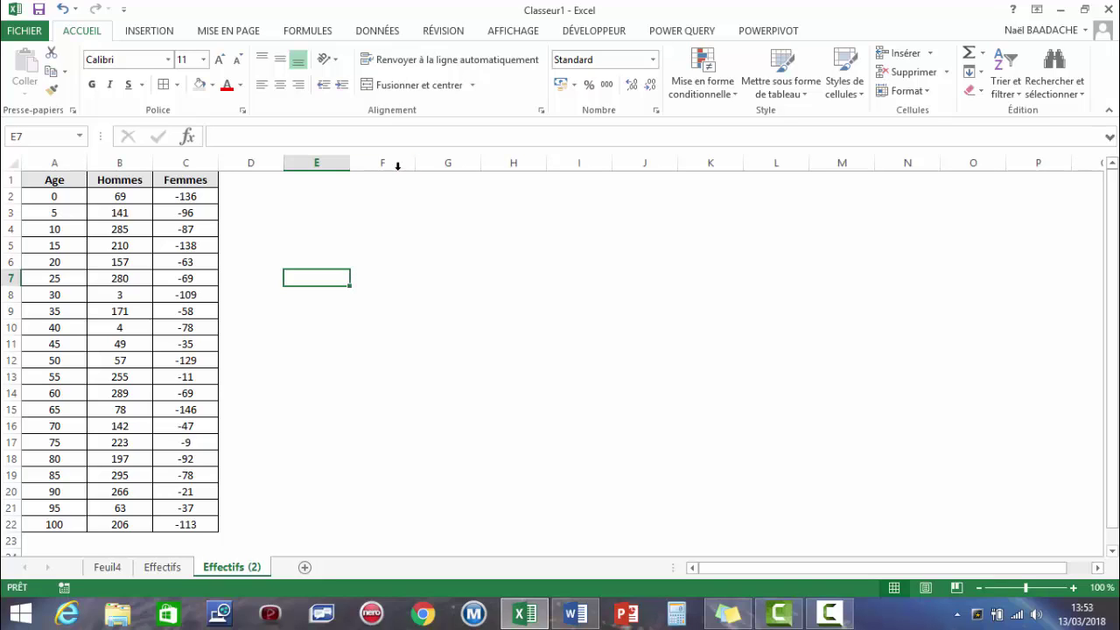
left_click(108, 274)
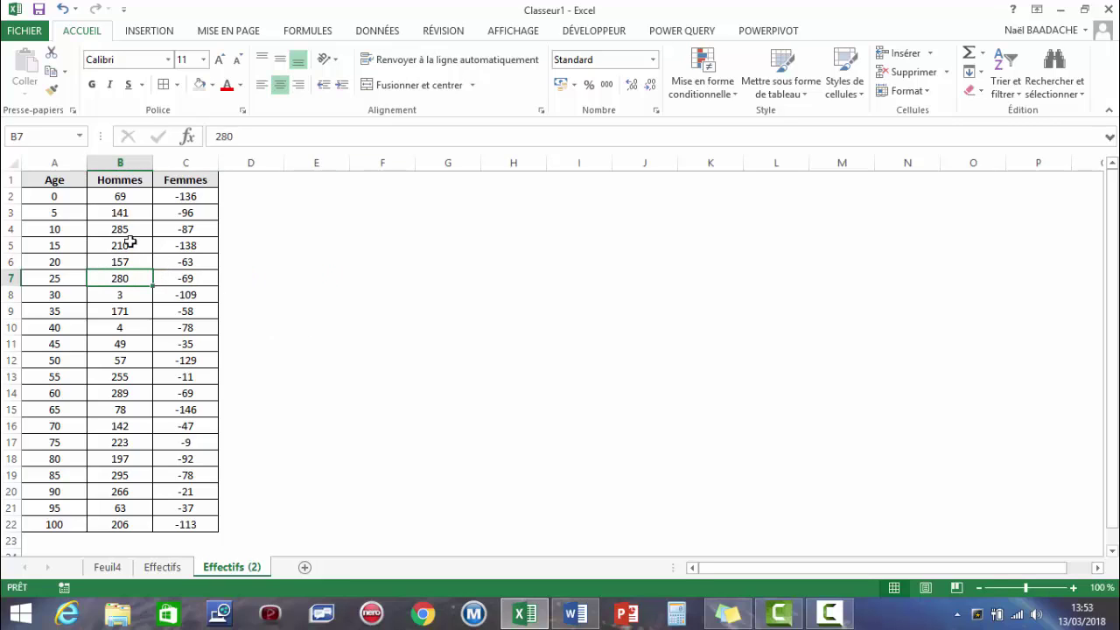
Insert a pivot table from Effectifs (2) A1:C22 on a new worksheet.
left_click(162, 37)
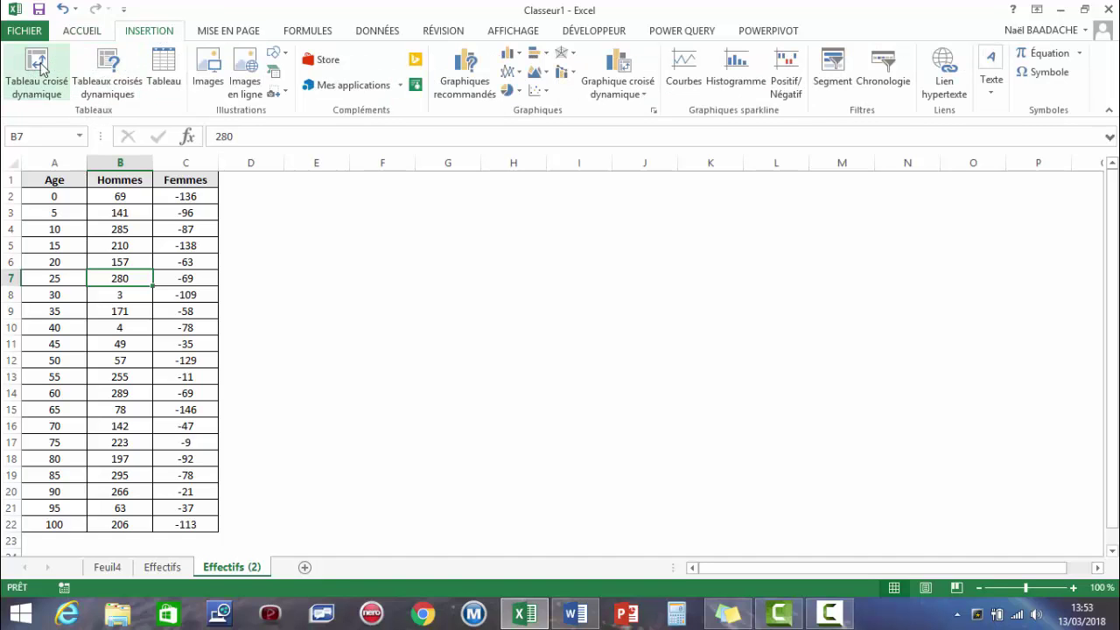
left_click(39, 66)
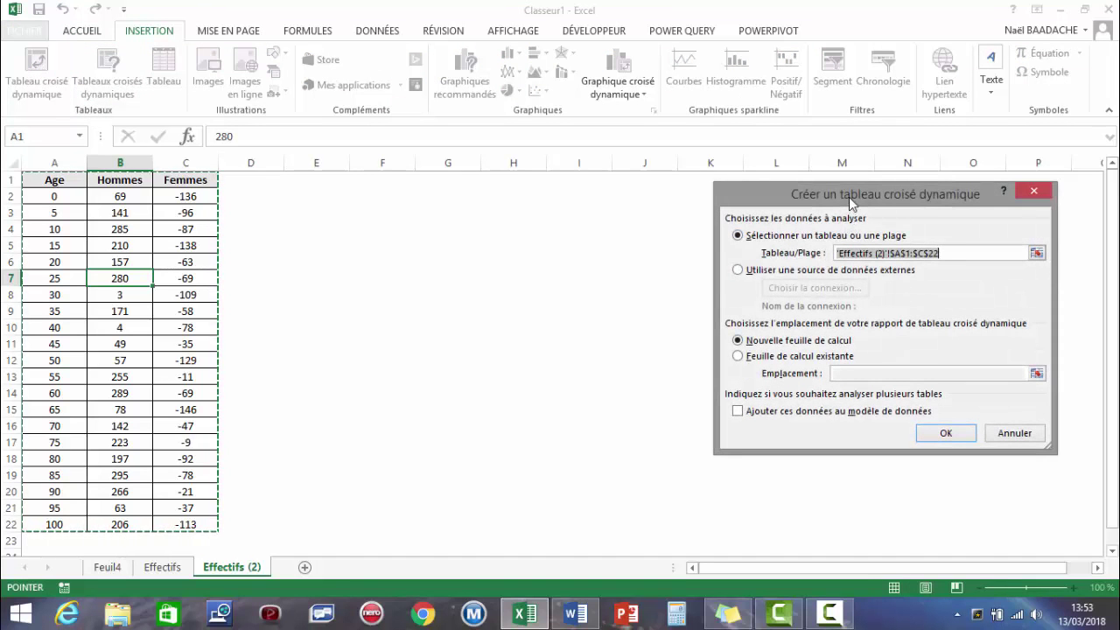
left_click_drag(803, 194, 616, 200)
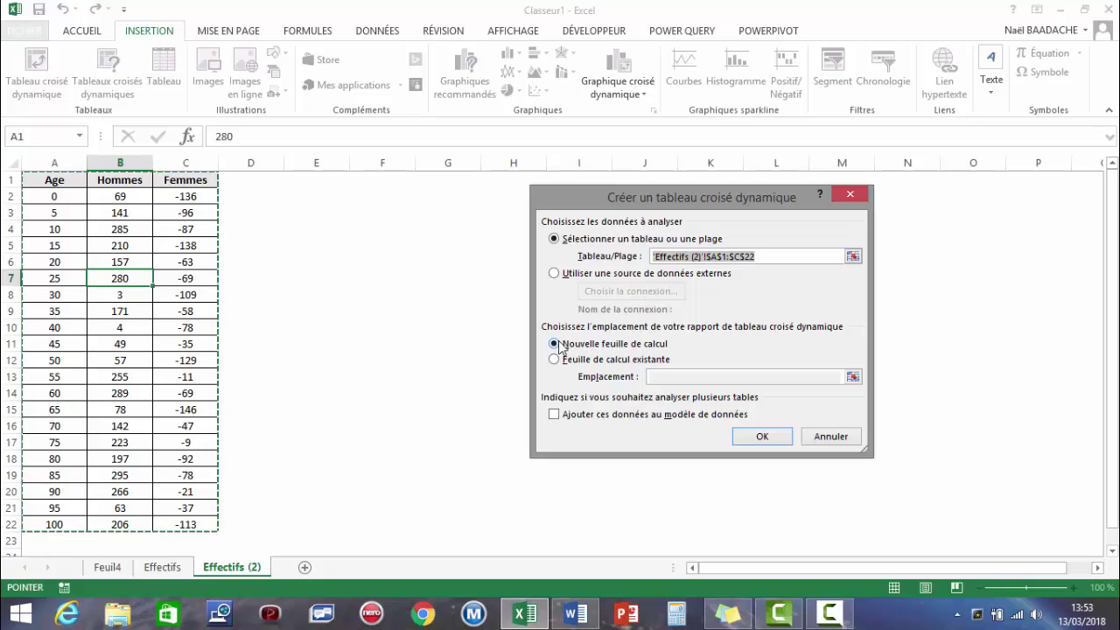
left_click(761, 436)
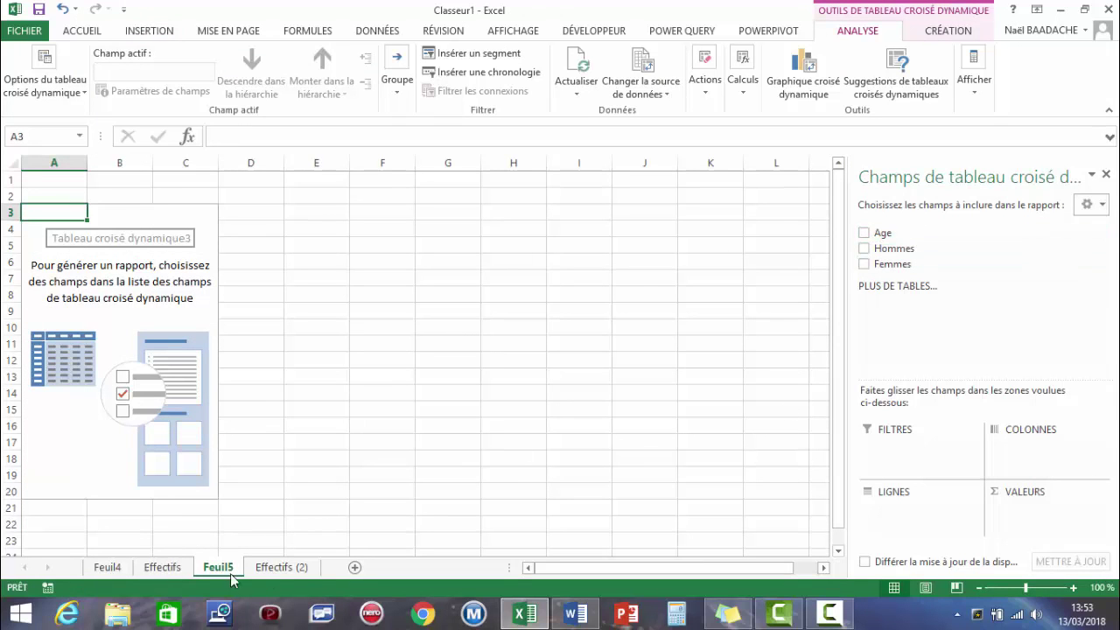
Put Age in the pivot rows and Hommes and Femmes as summed values.
left_click(281, 567)
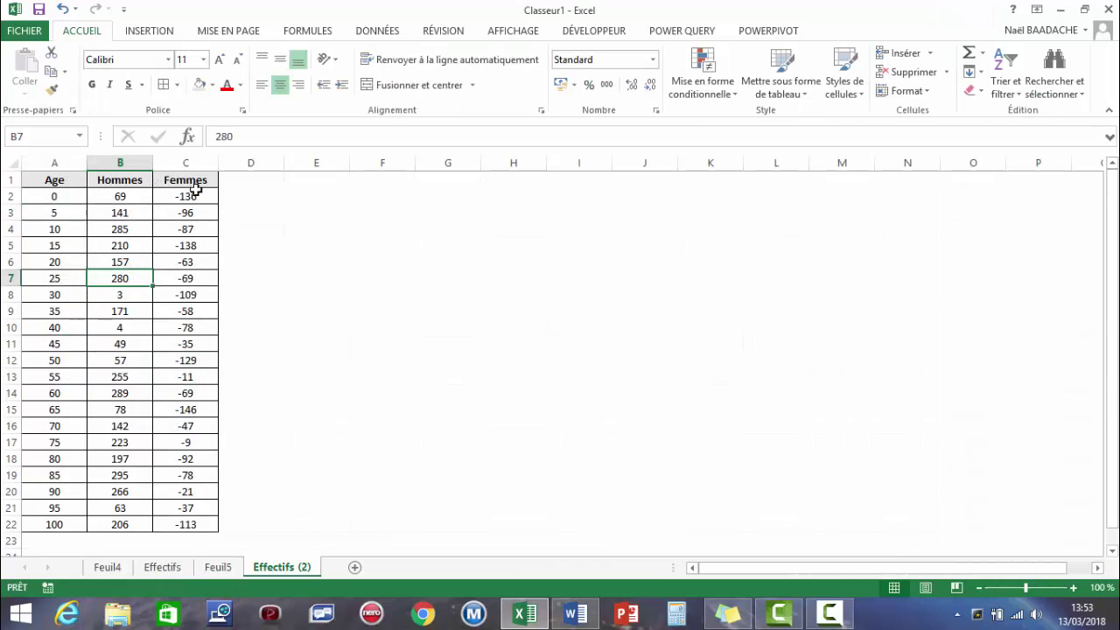
left_click(217, 568)
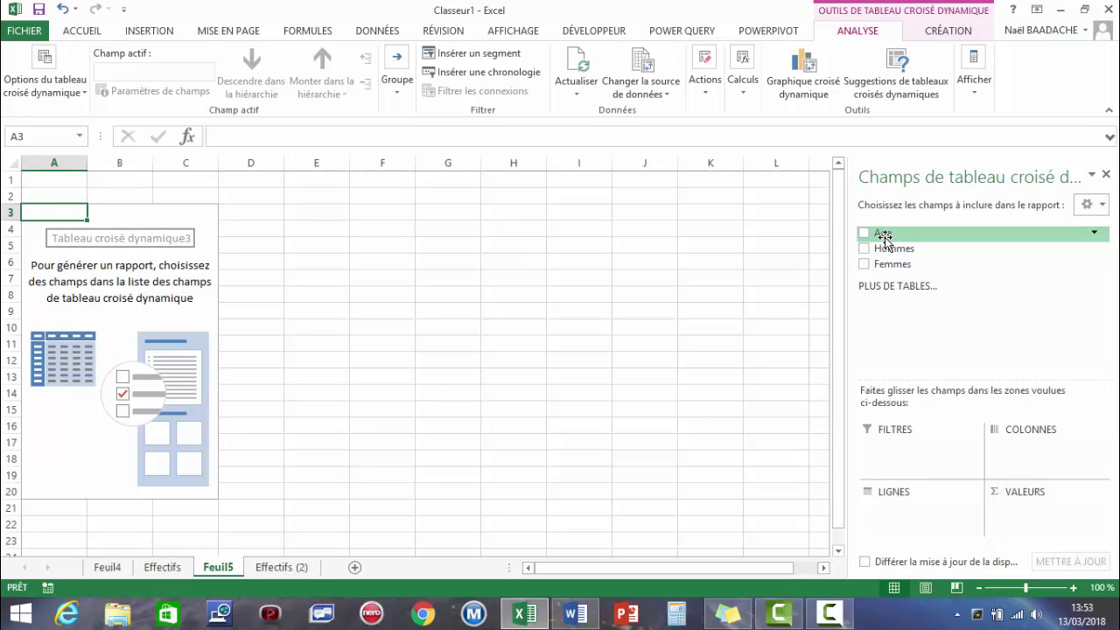
left_click_drag(884, 238, 904, 516)
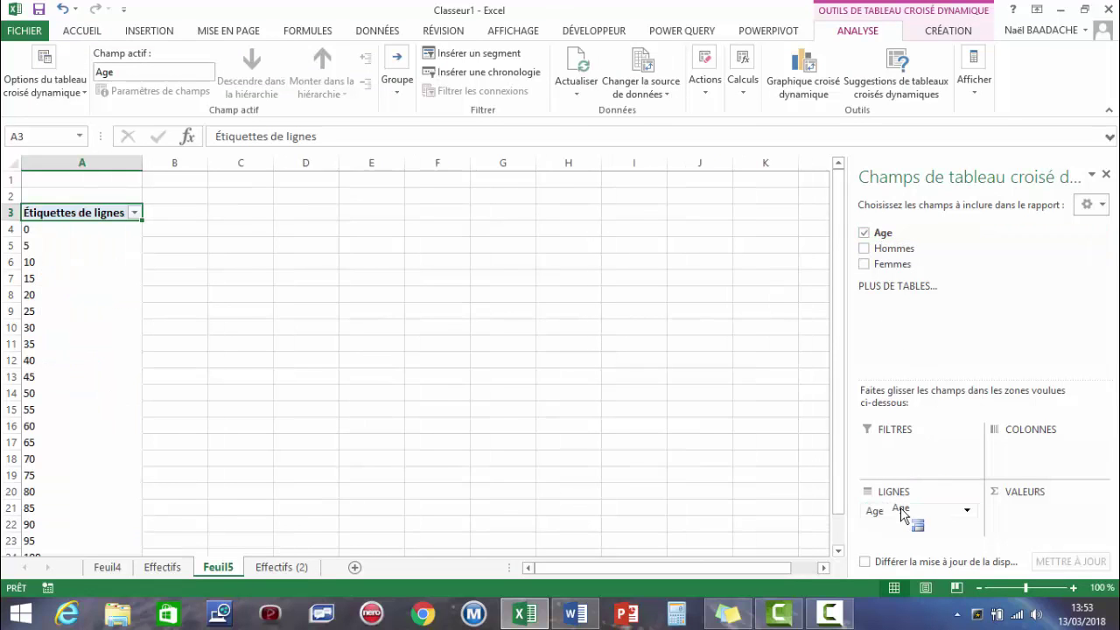
left_click_drag(894, 254, 1024, 515)
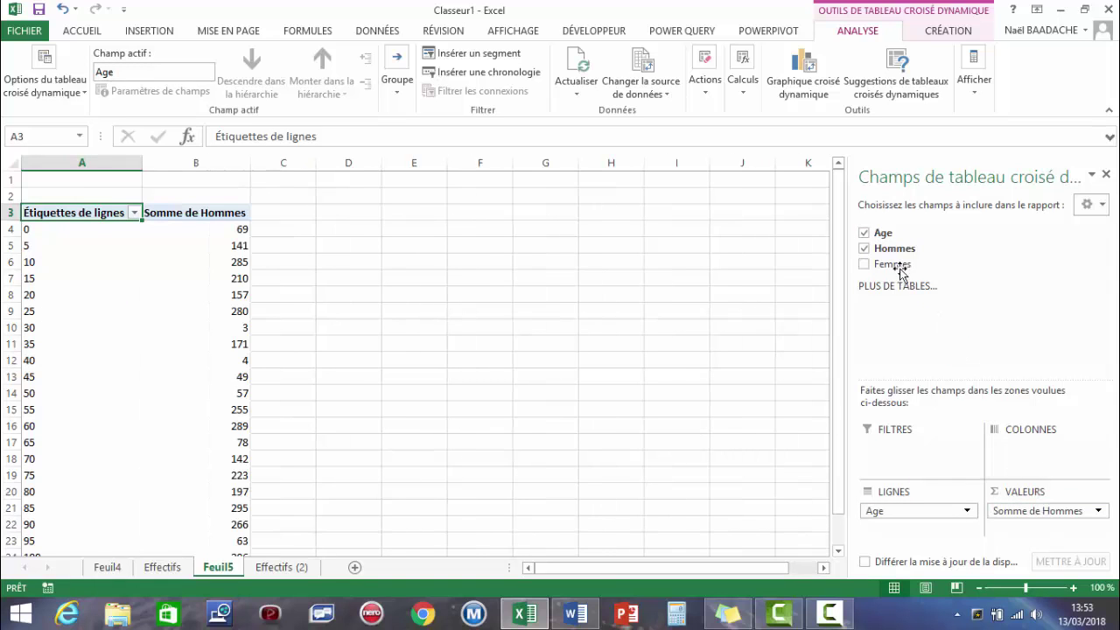
left_click_drag(893, 264, 1039, 535)
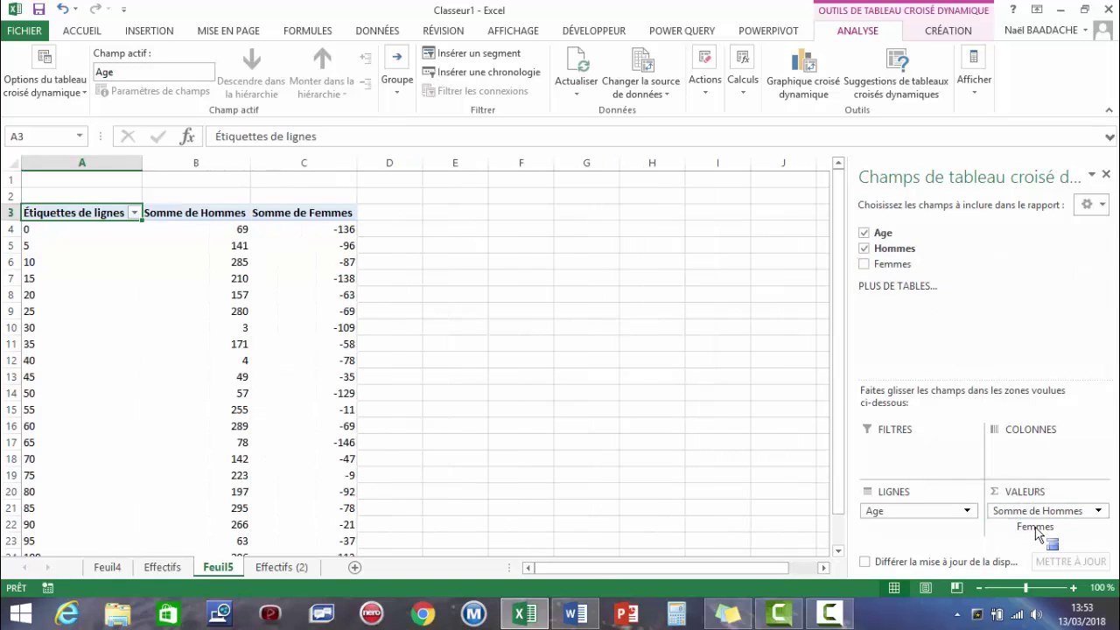
Rename the value headers from 'Somme de Hommes' and 'Somme de Femmes' to Hommes and Femmes.
left_click(196, 214)
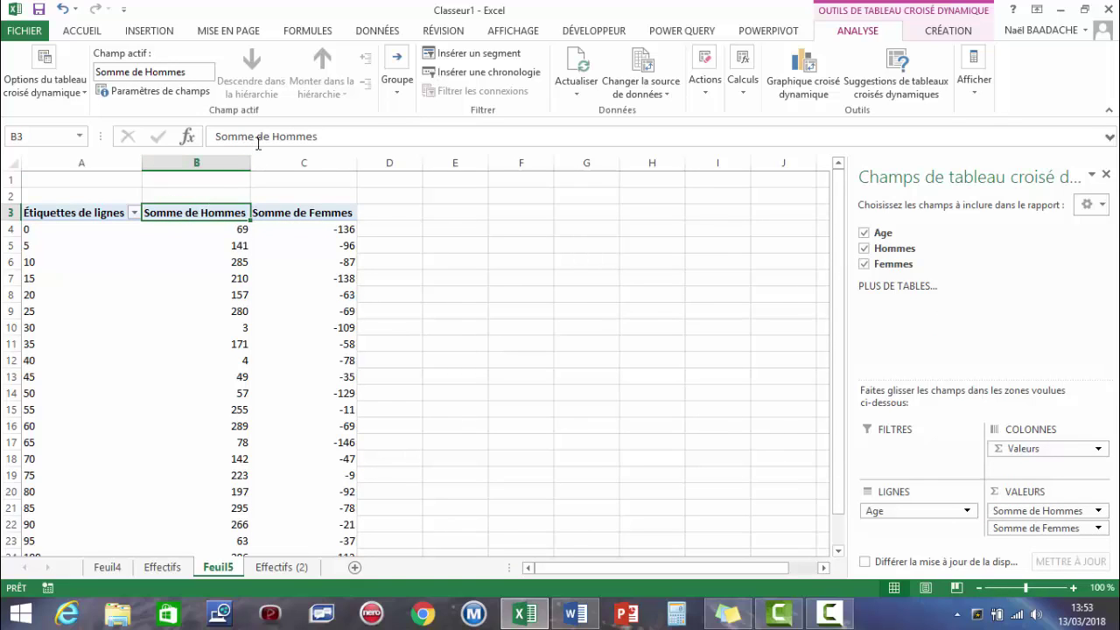
left_click_drag(270, 137, 204, 136)
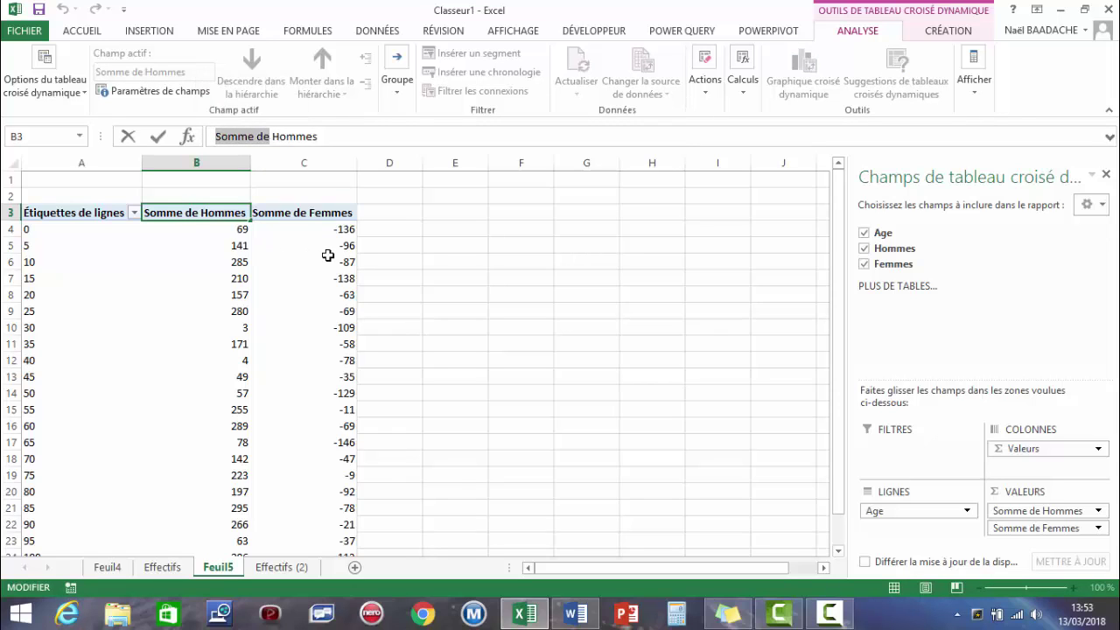
key("BackSpace")
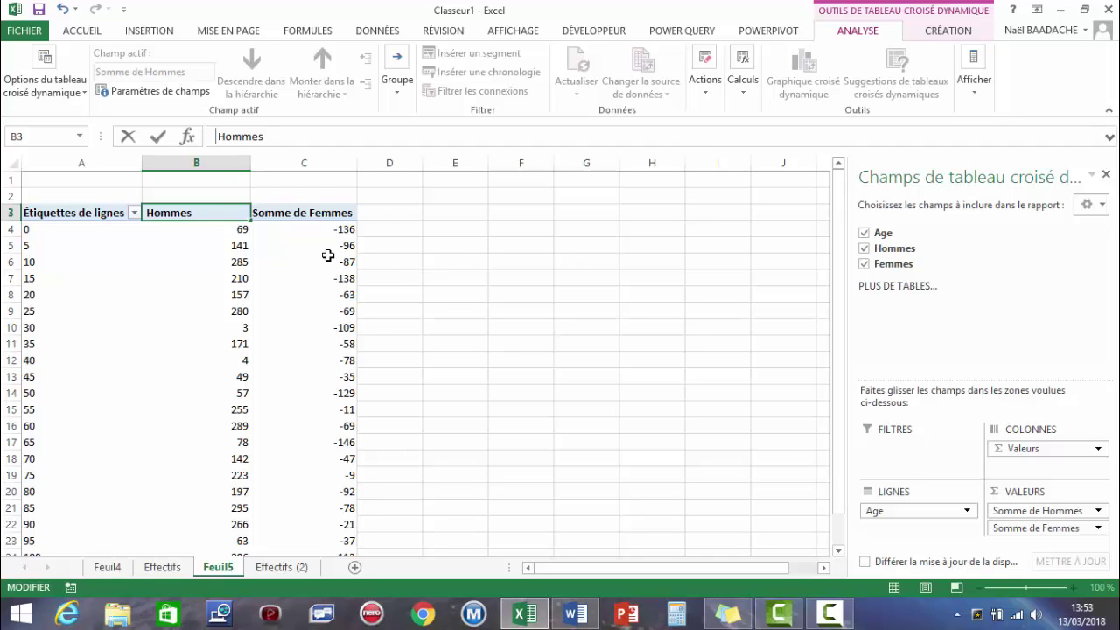
key("Return")
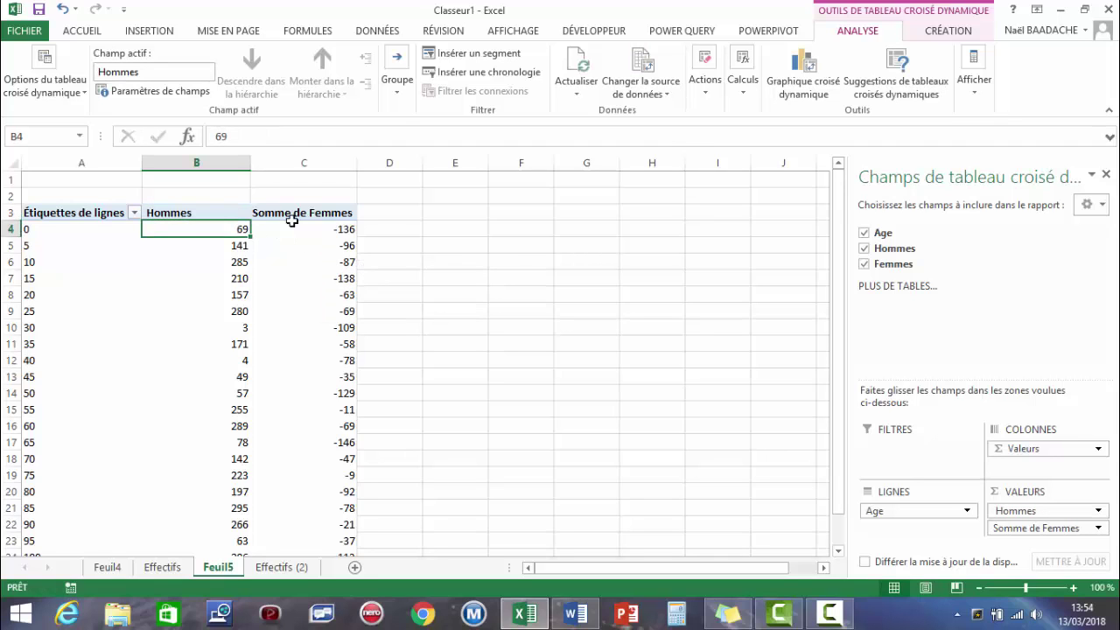
left_click(293, 213)
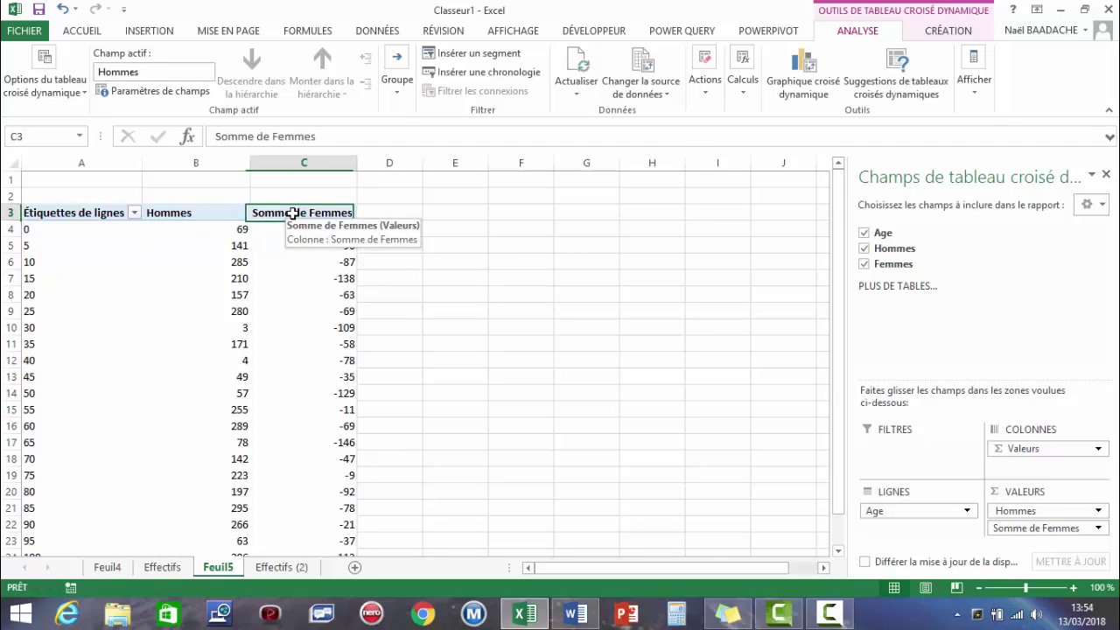
left_click(258, 136)
left_click_drag(266, 136, 208, 136)
key("BackSpace")
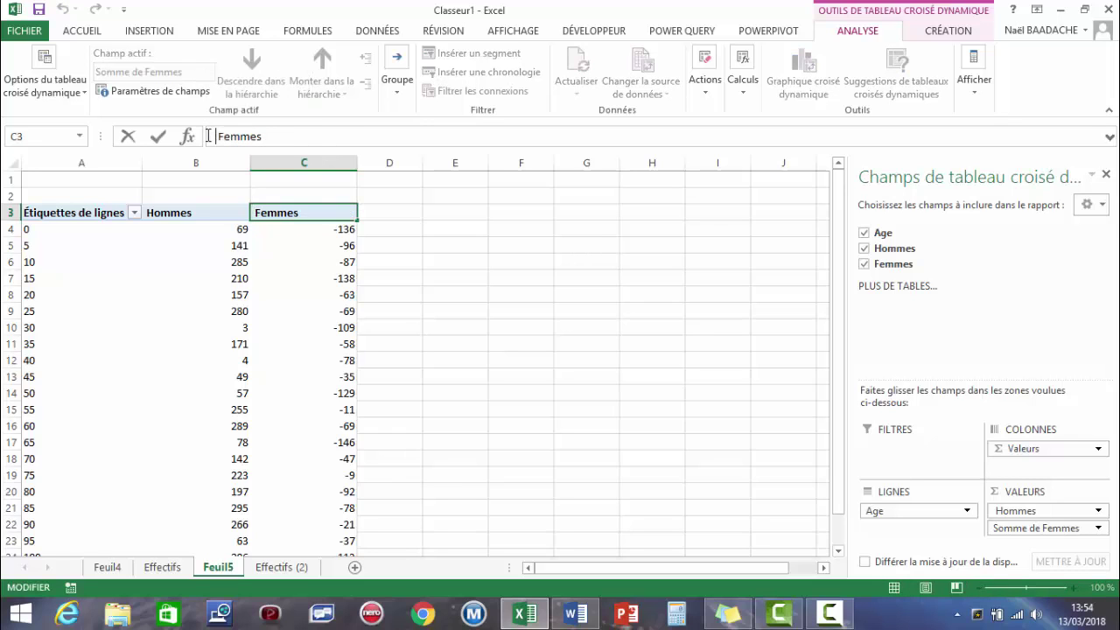
key("Return")
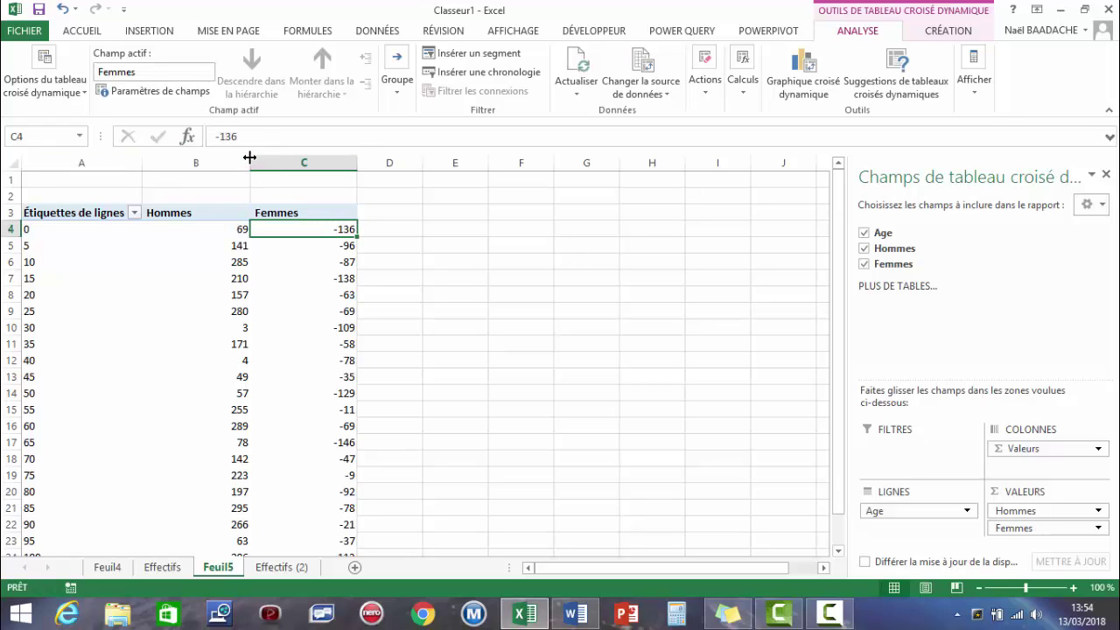
Narrow columns B and C to fit their contents.
left_click_drag(250, 163, 221, 162)
left_click_drag(328, 163, 296, 163)
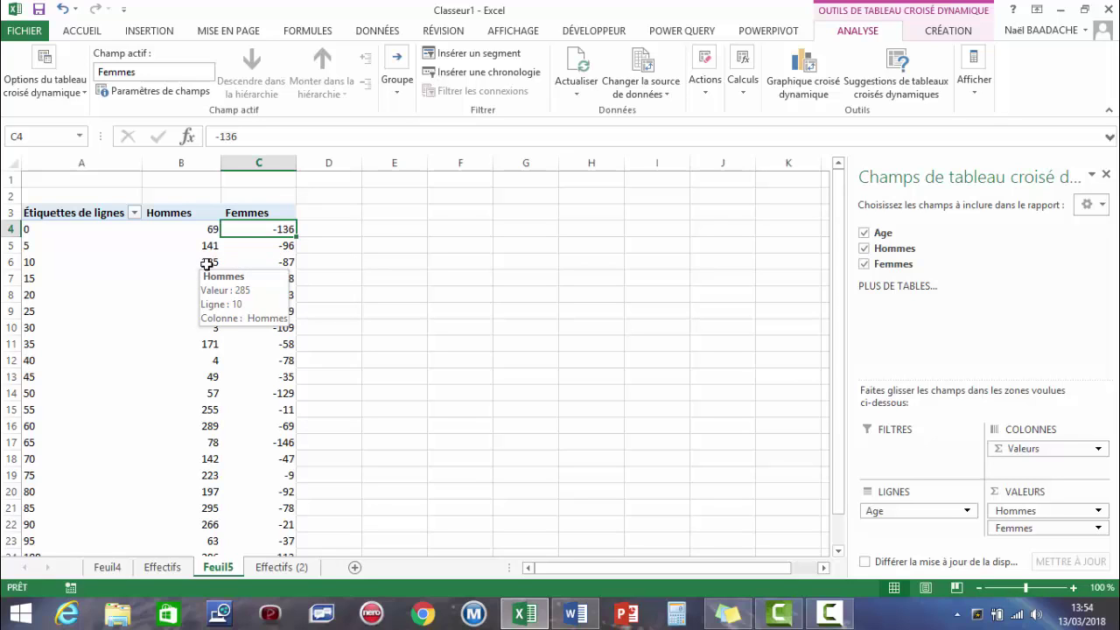
left_click(41, 227)
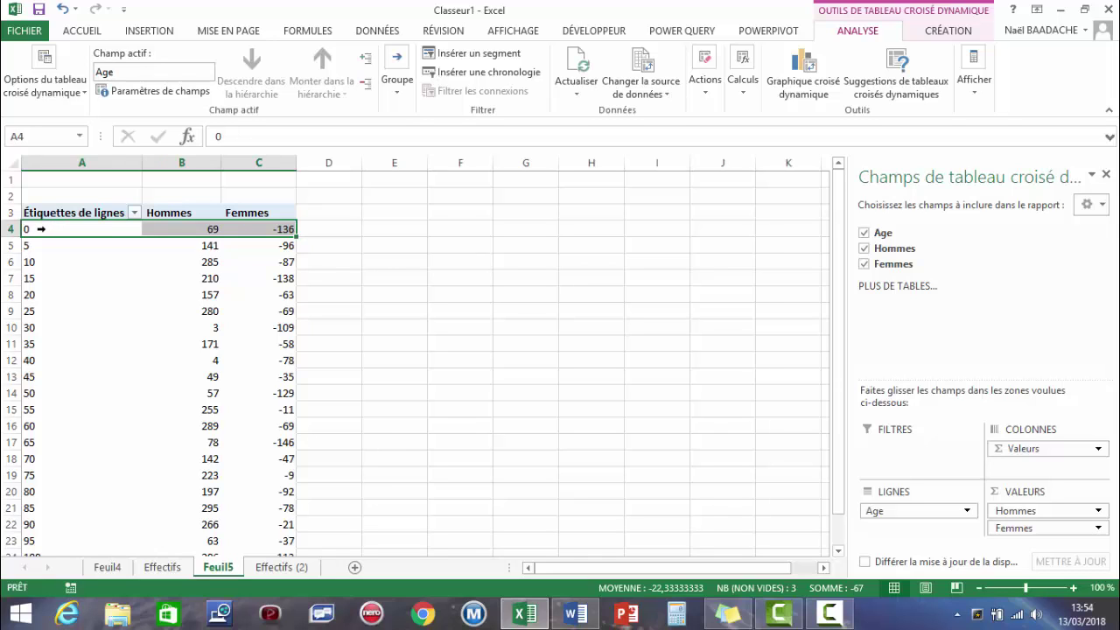
Group the Age rows from 0 to 100 in bands of 10.
right_click(47, 231)
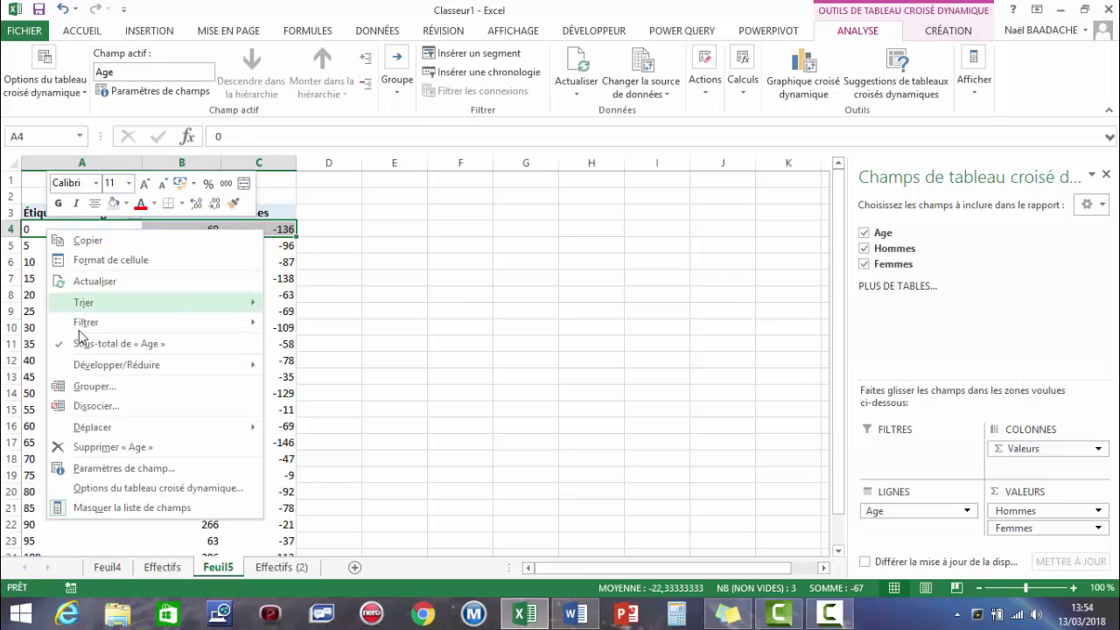
left_click(92, 386)
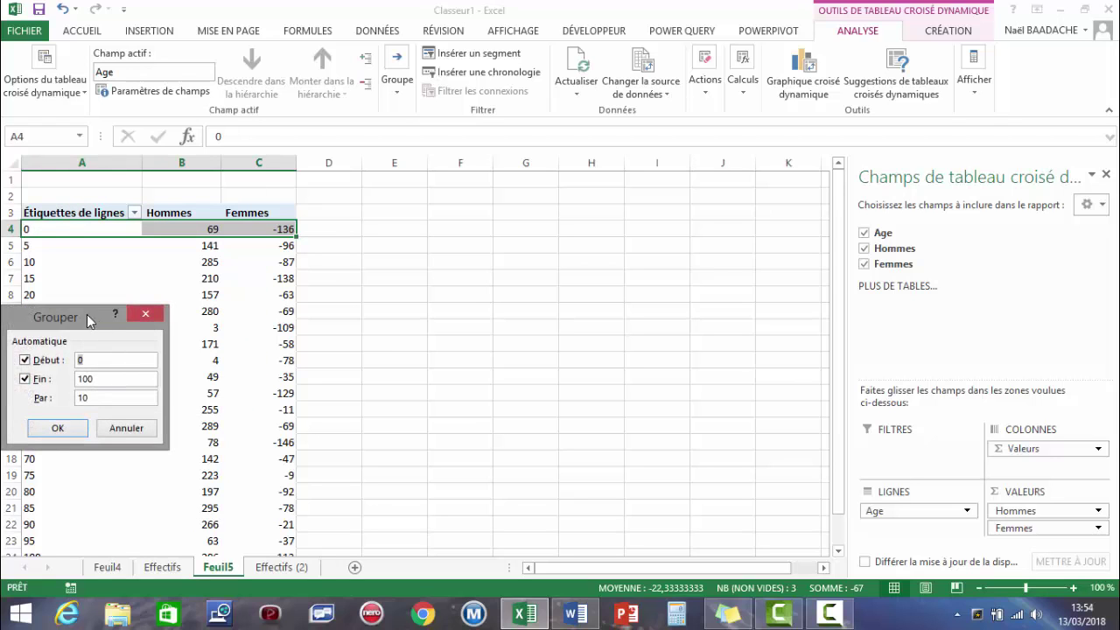
left_click_drag(93, 316, 534, 229)
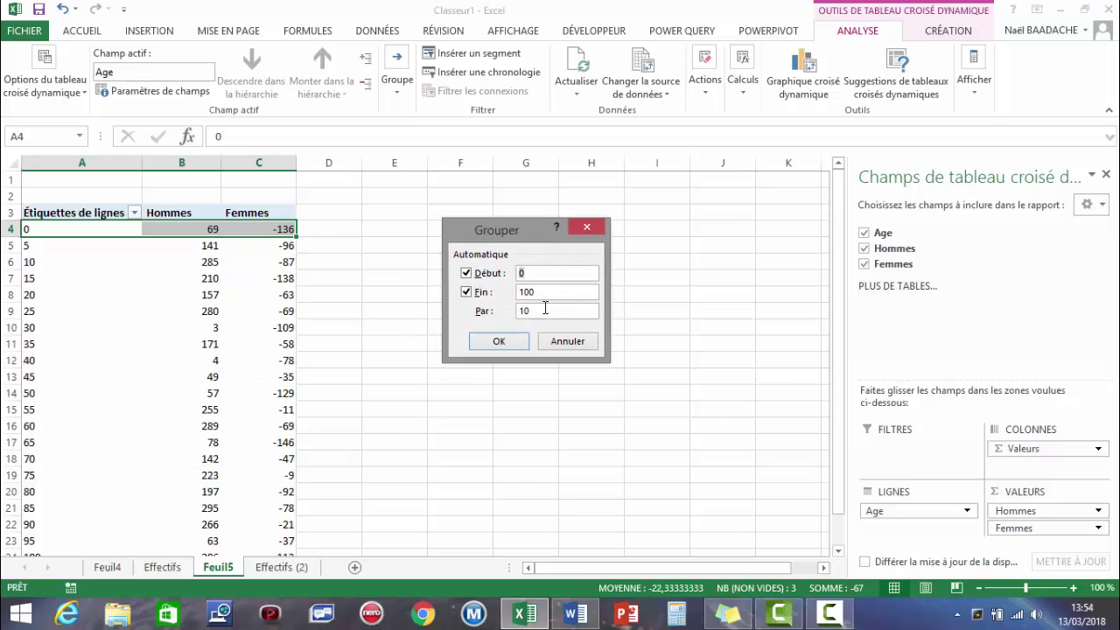
left_click(500, 341)
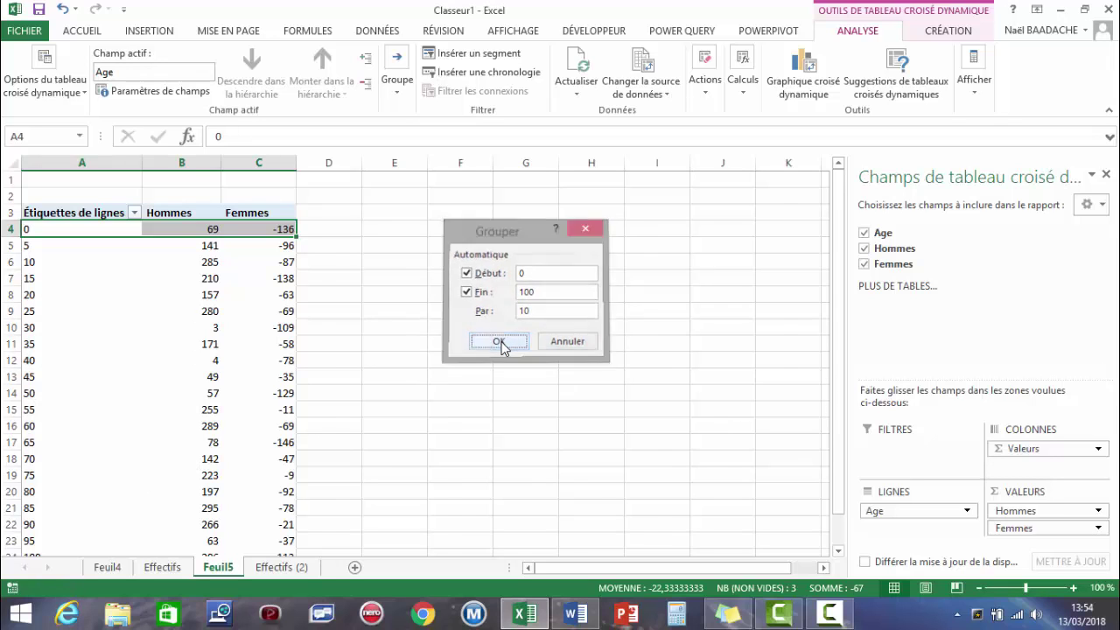
left_click(41, 245)
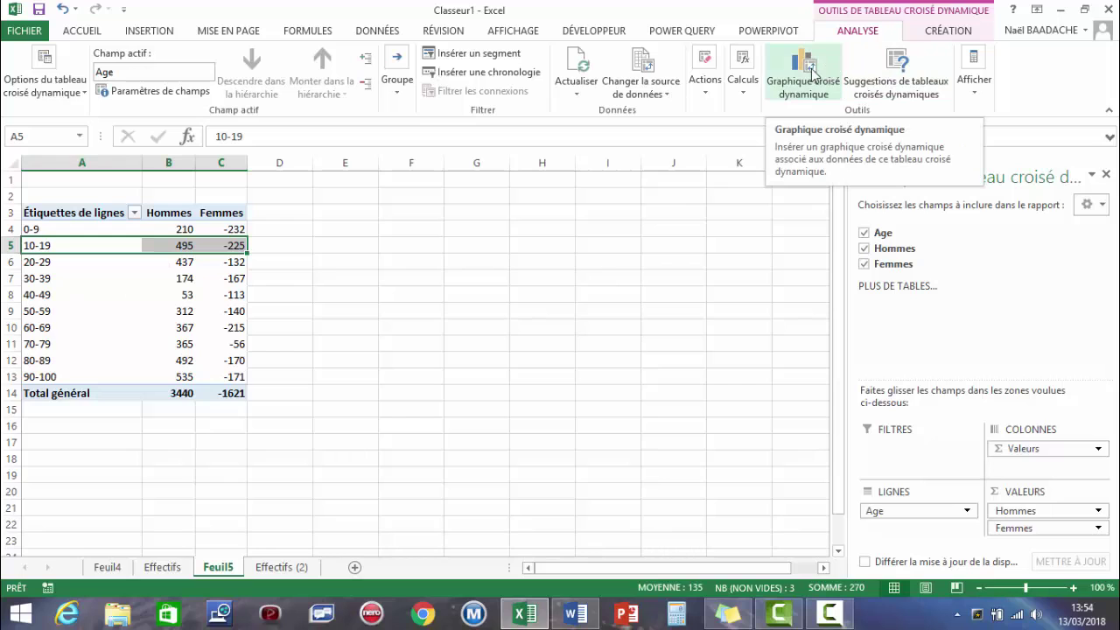
Insert a clustered bar pivot chart and move it up beside the table.
left_click(803, 70)
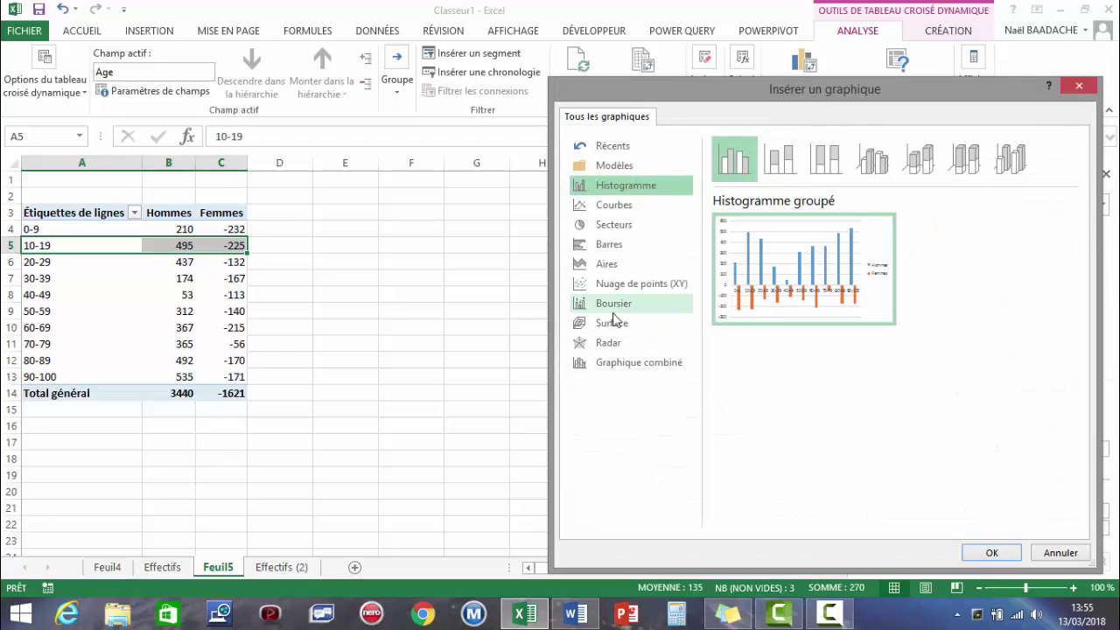
left_click(610, 247)
mouse_move(804, 269)
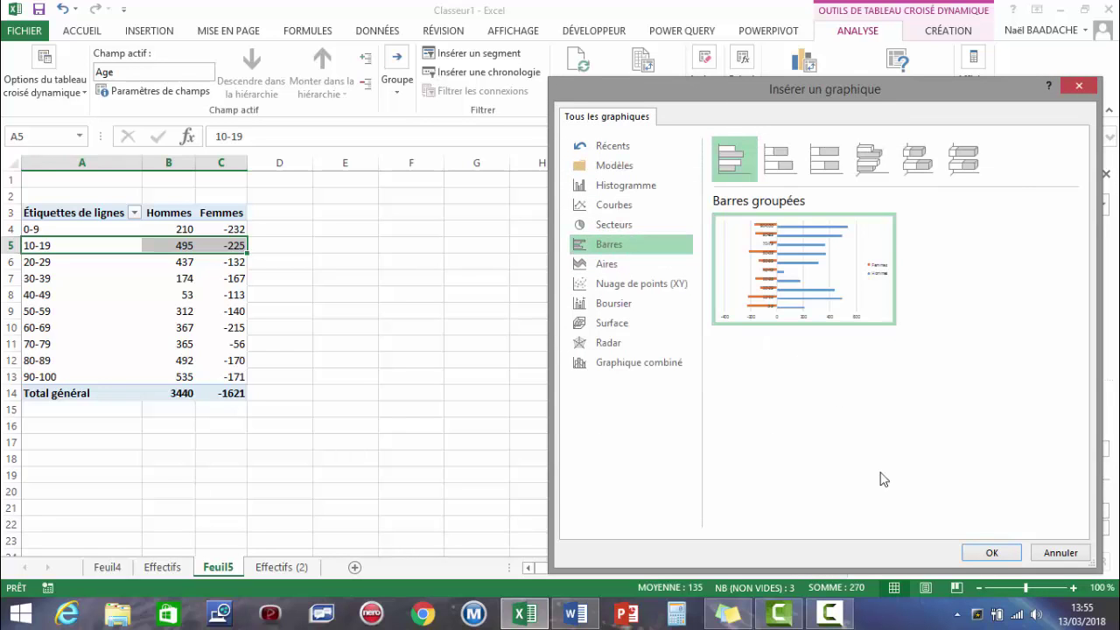
left_click(995, 554)
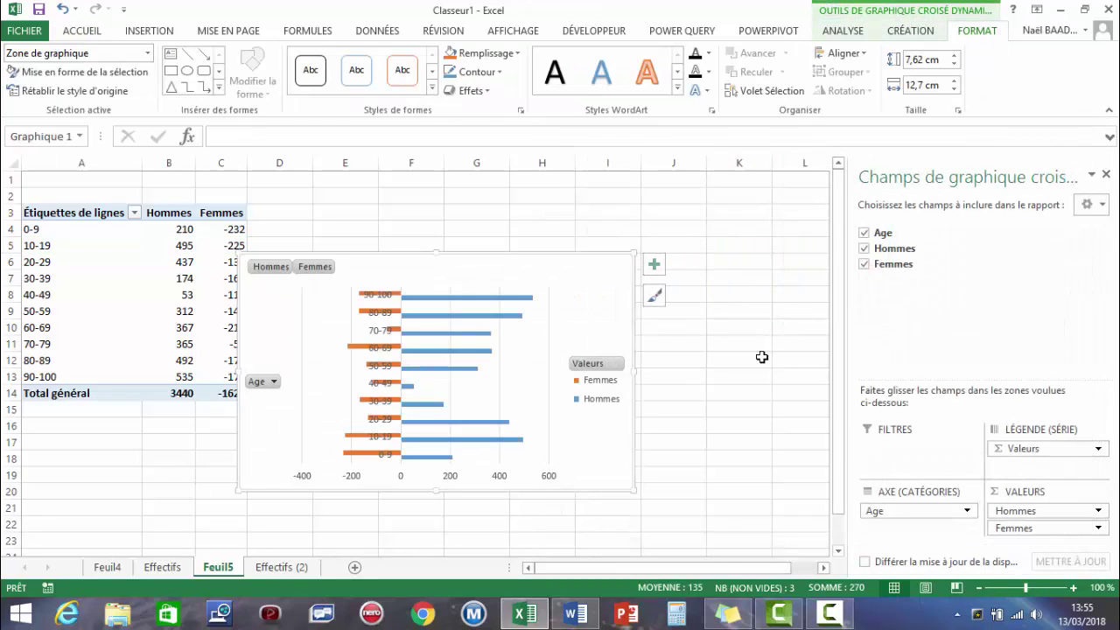
left_click_drag(523, 252, 610, 202)
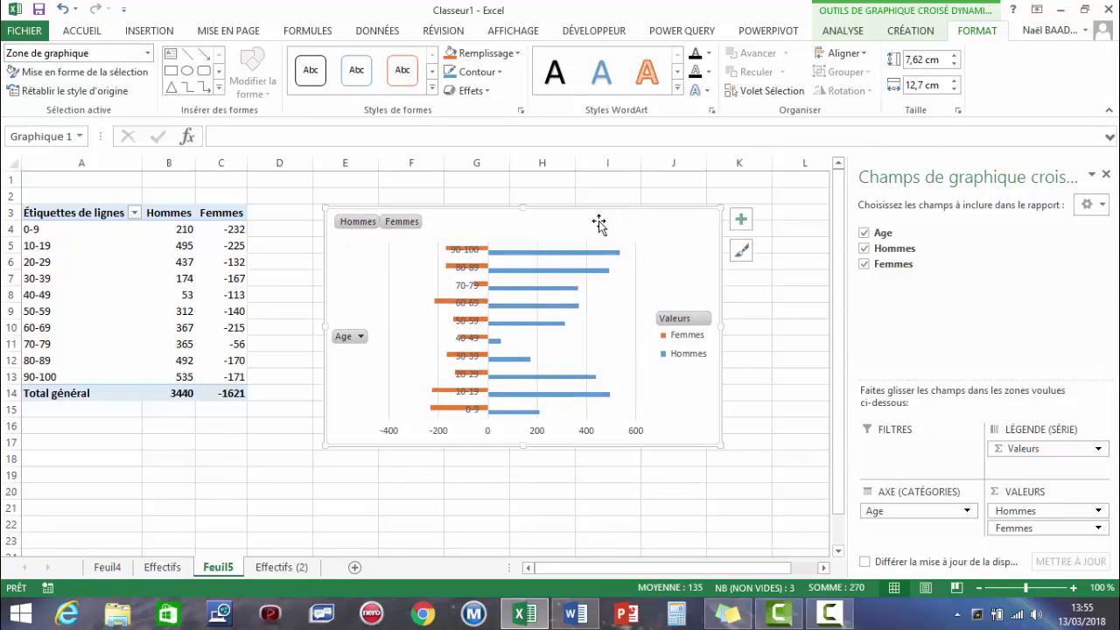
Set the age axis label position to Bas so labels sit at the chart's left edge.
left_click(473, 411)
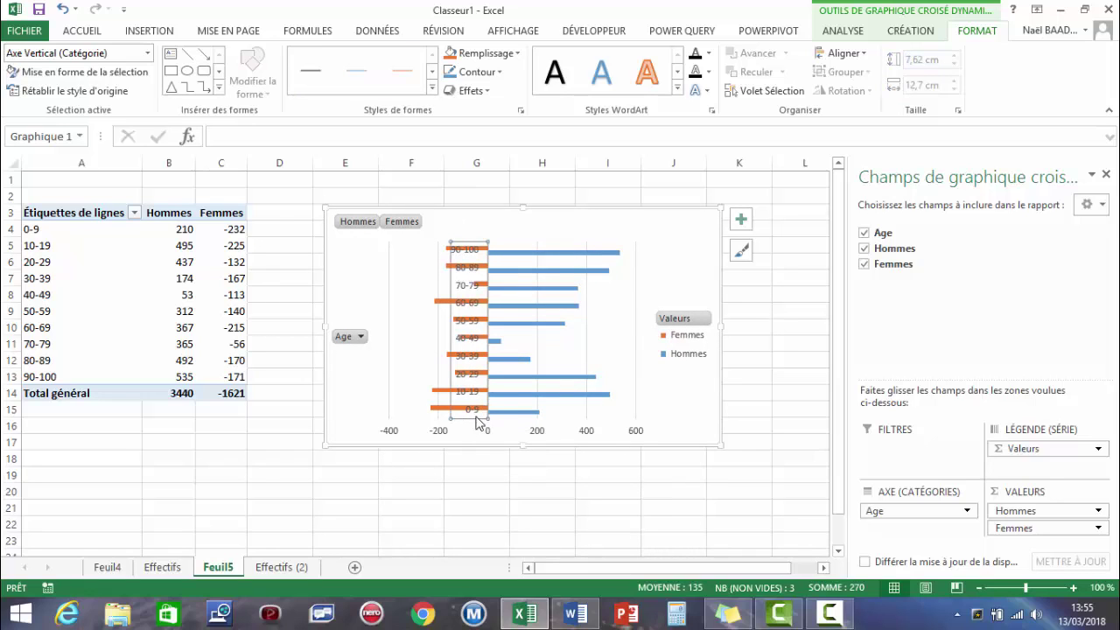
right_click(479, 422)
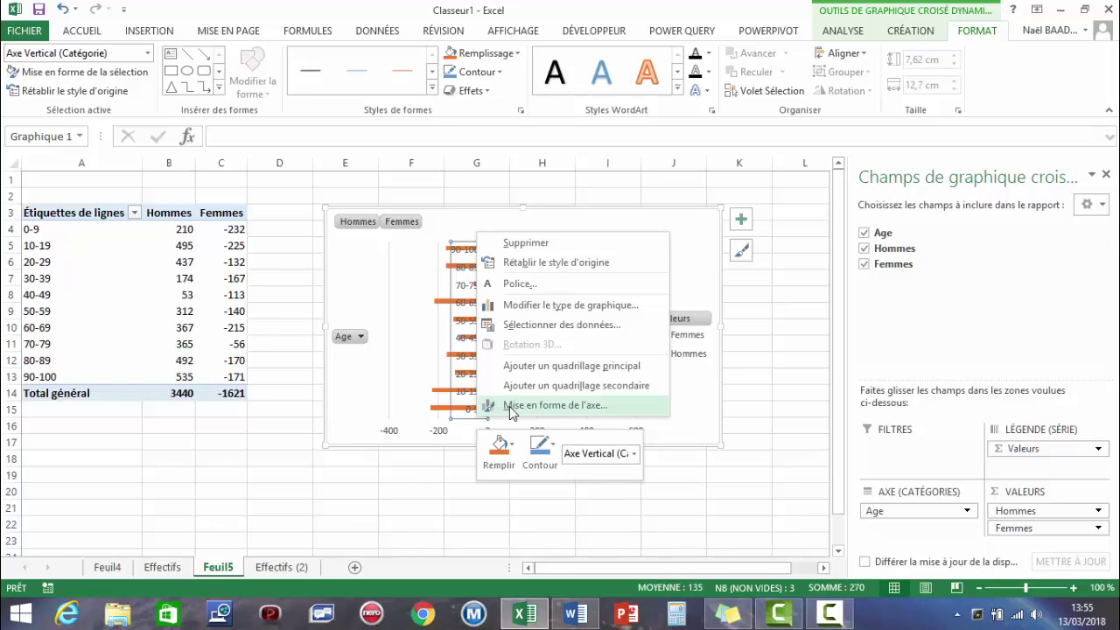
left_click(512, 408)
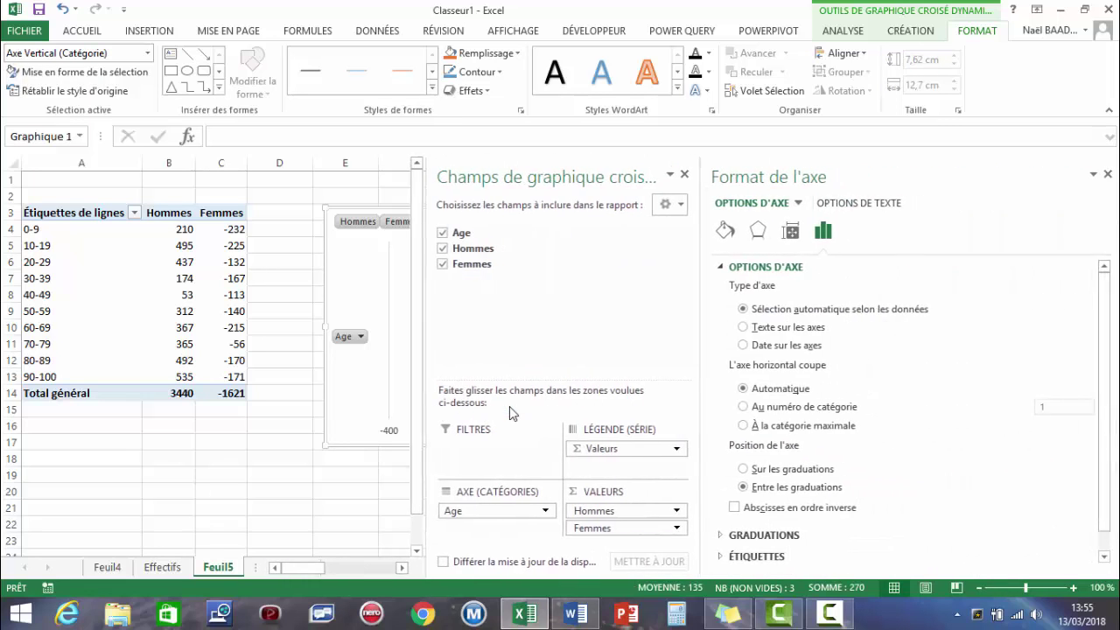
left_click(682, 174)
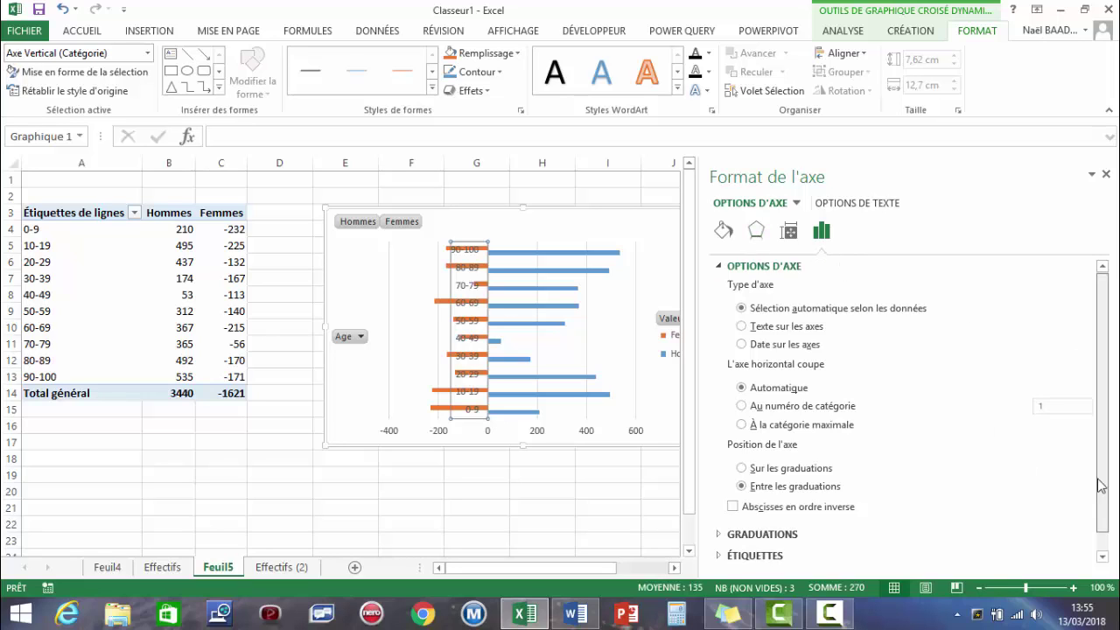
scroll(1102, 476, "down", 1)
left_click(721, 535)
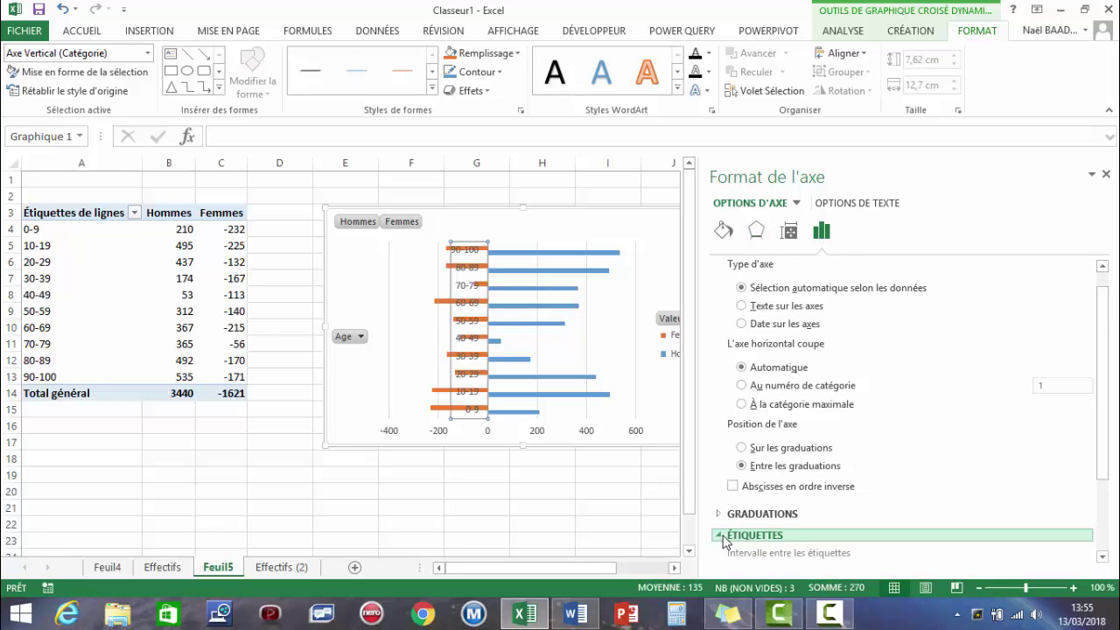
scroll(1106, 499, "down", 1)
scroll(1106, 508, "down", 3)
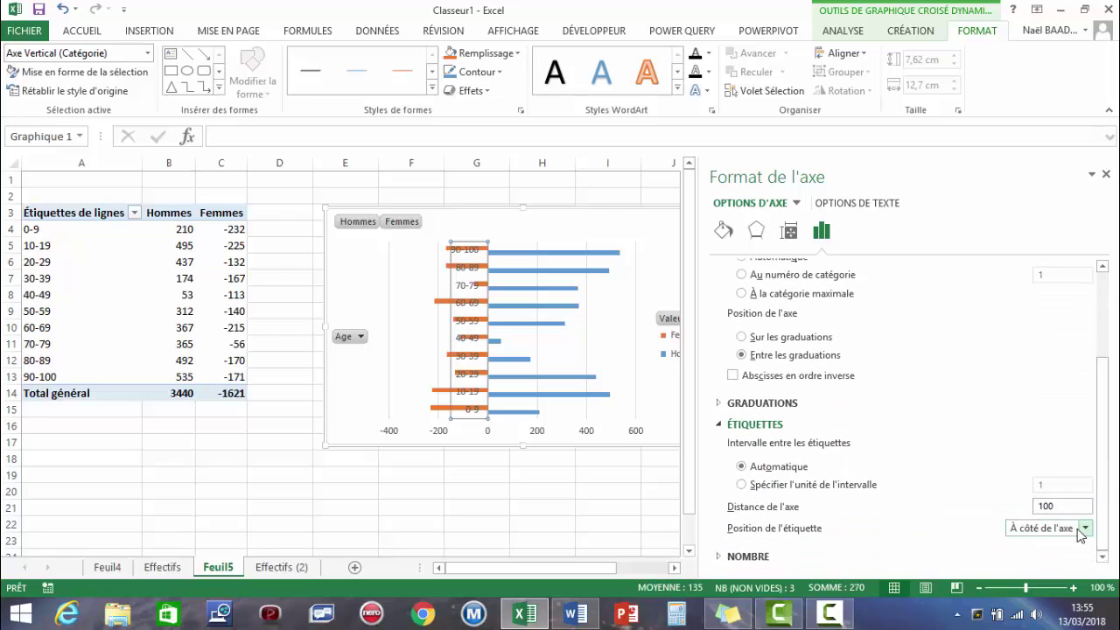
left_click(1085, 528)
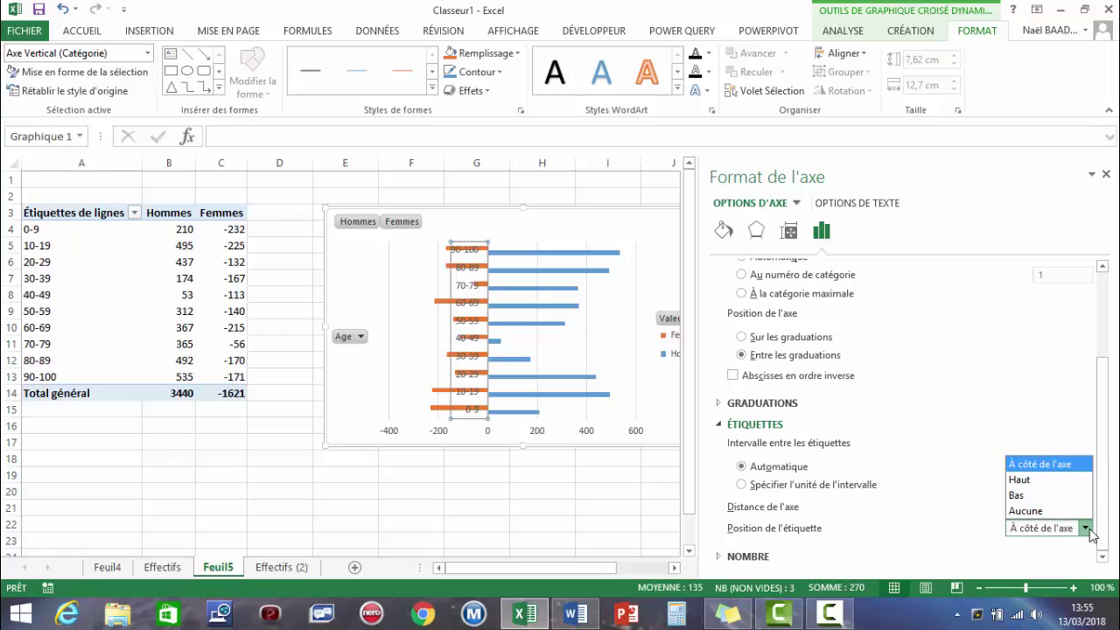
left_click(1041, 495)
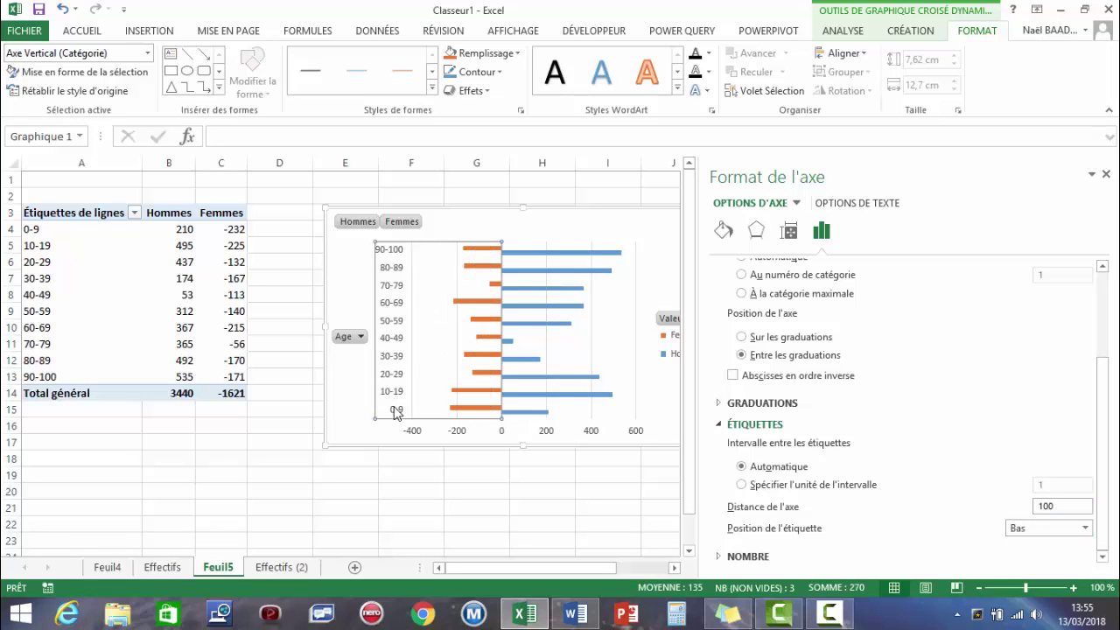
Make the age labels bold with font size 10,5.
left_click(88, 34)
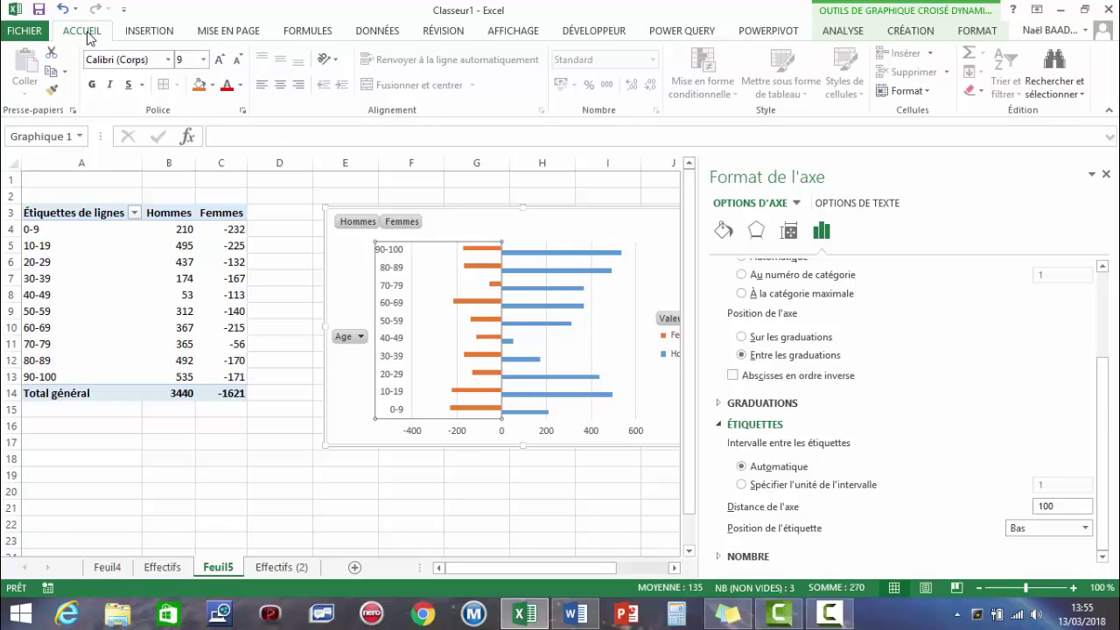
left_click(218, 59)
left_click(219, 59)
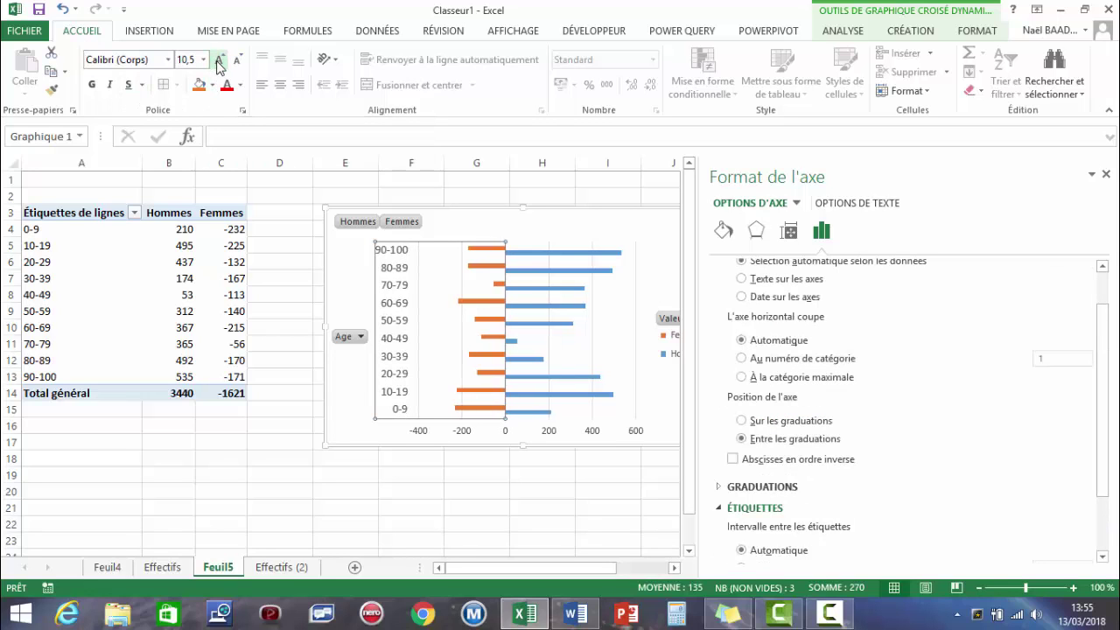
left_click(92, 85)
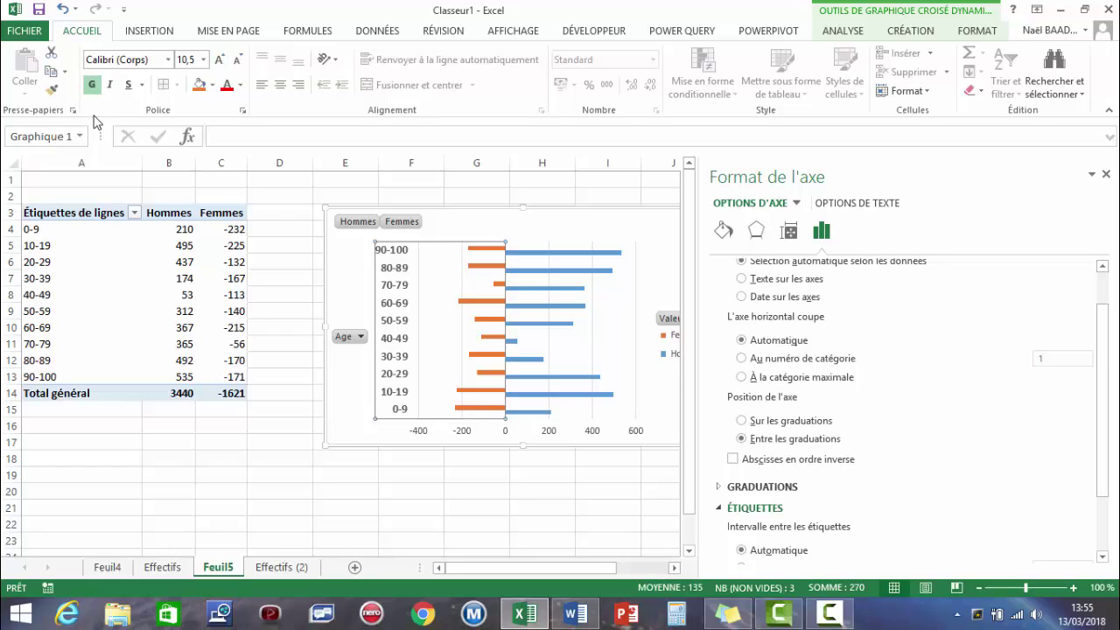
Close the Format Axis pane, enlarge the chart and nudge it slightly up and right.
left_click(1107, 176)
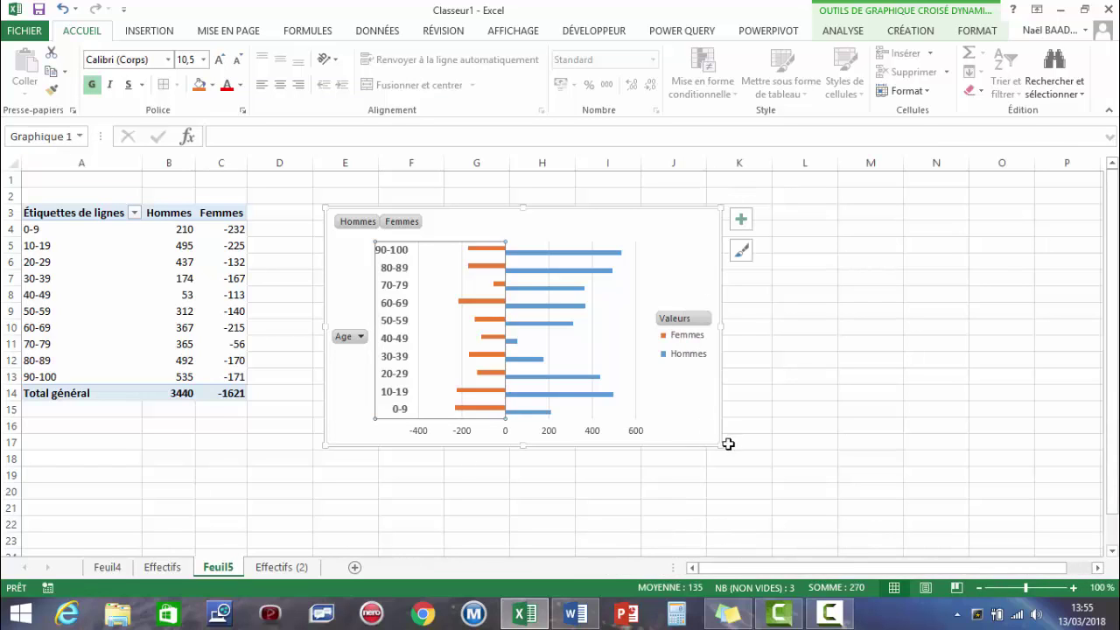
left_click_drag(719, 445, 862, 513)
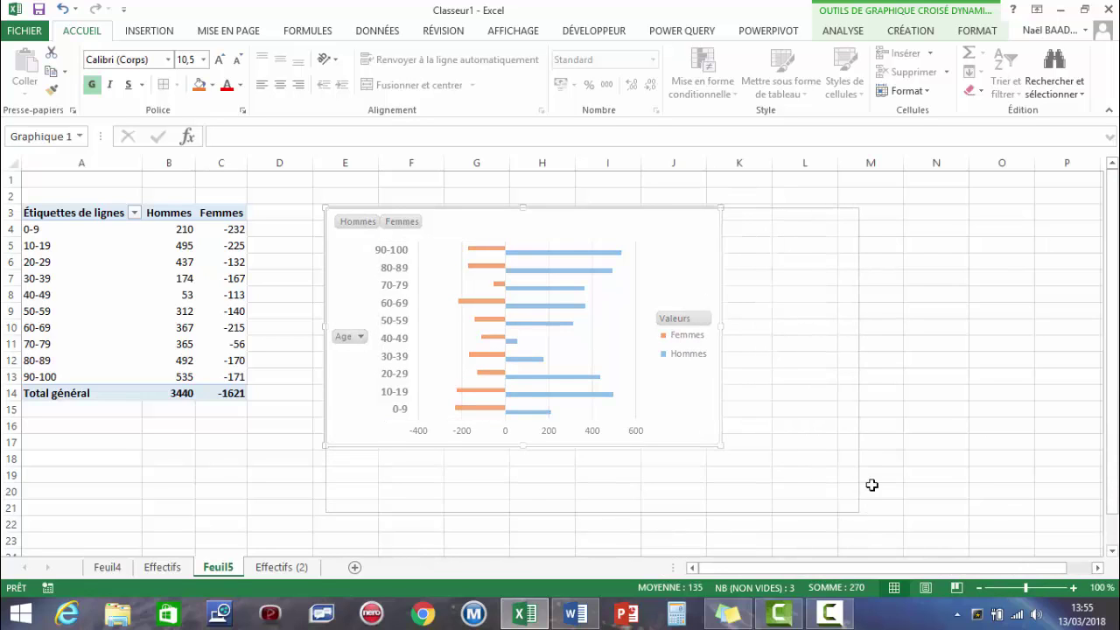
left_click_drag(786, 210, 798, 190)
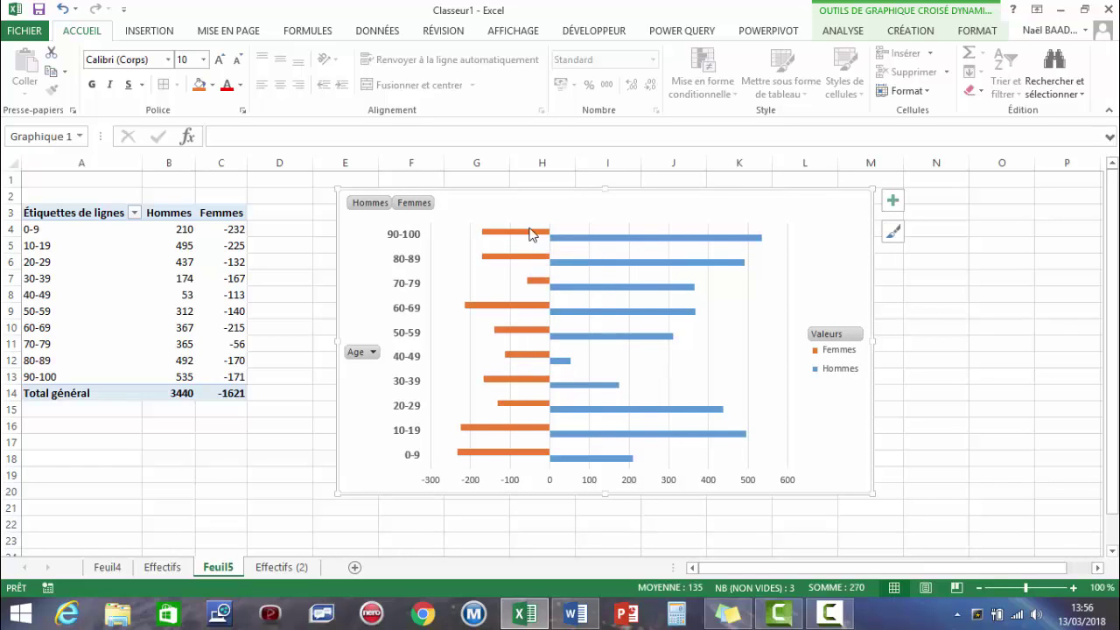
left_click(501, 455)
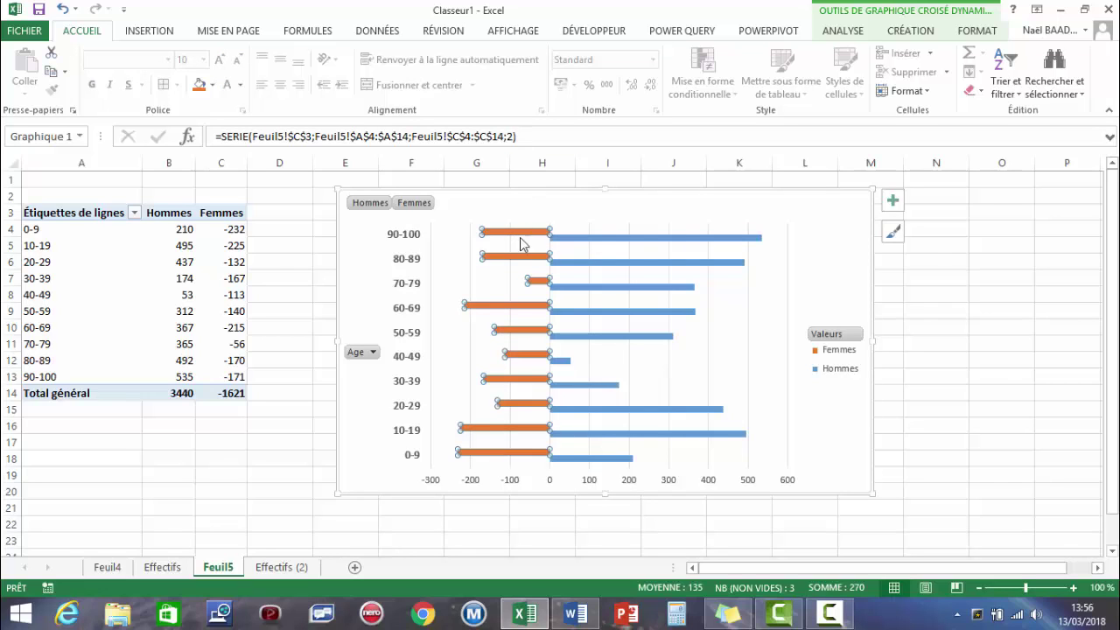
Give the Femmes series 100% overlap and a 32% gap width so paired bars align thickly.
right_click(512, 457)
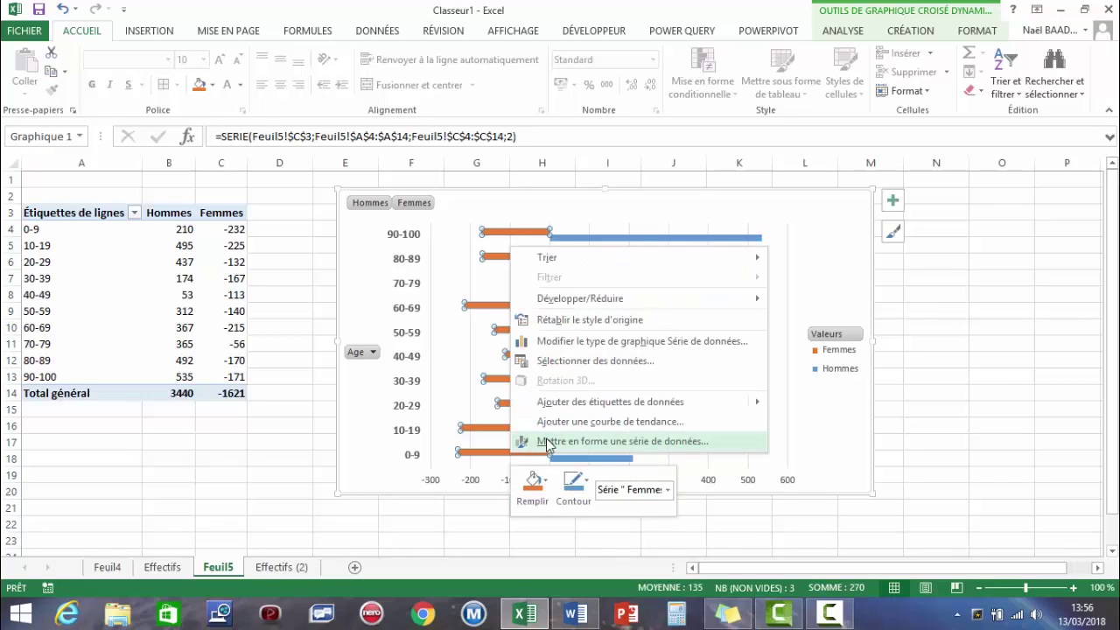
left_click(547, 442)
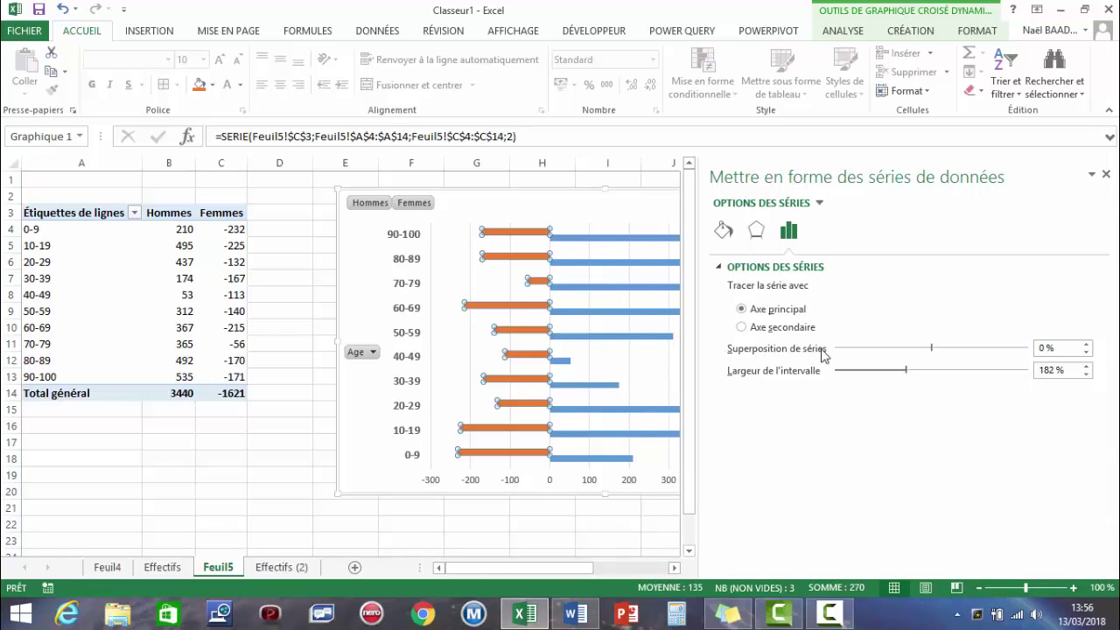
left_click_drag(932, 350, 1050, 355)
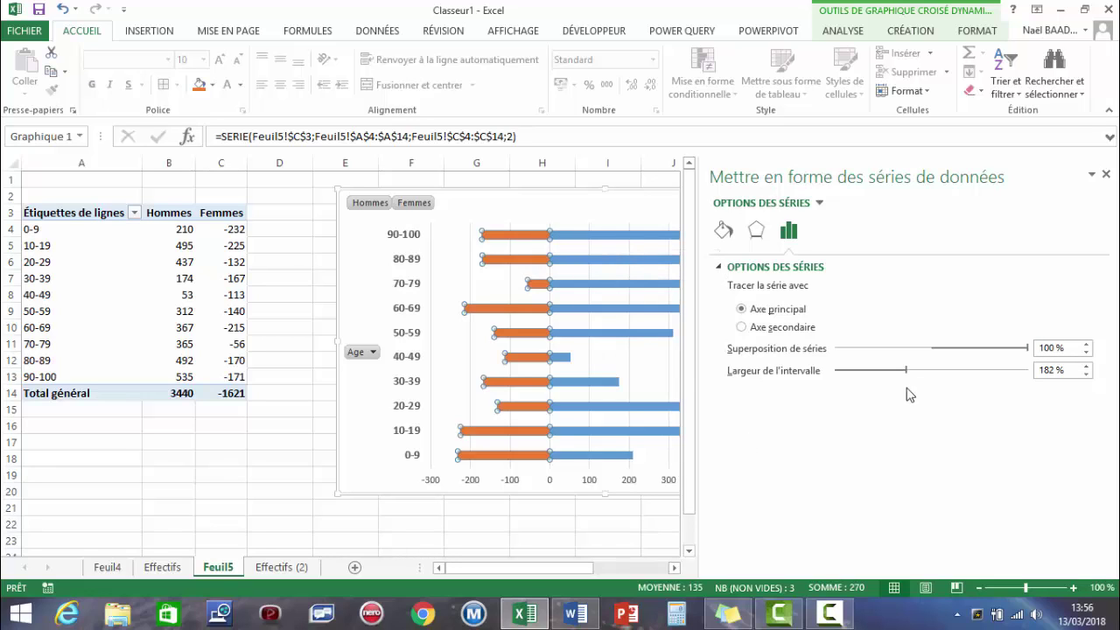
left_click_drag(907, 372, 880, 373)
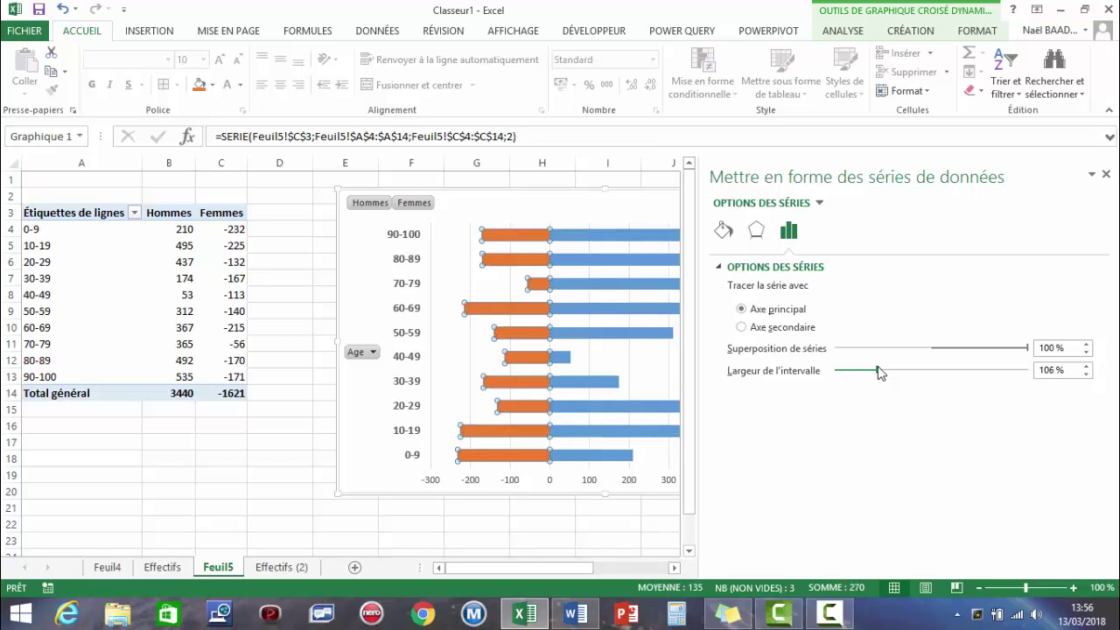
left_click_drag(879, 372, 847, 373)
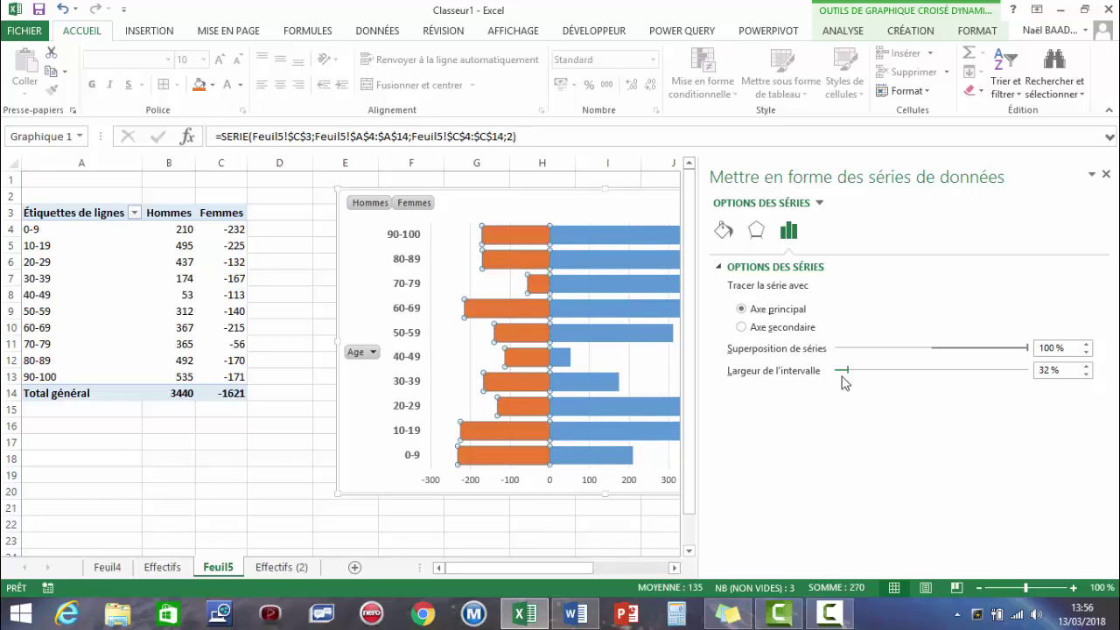
left_click(543, 531)
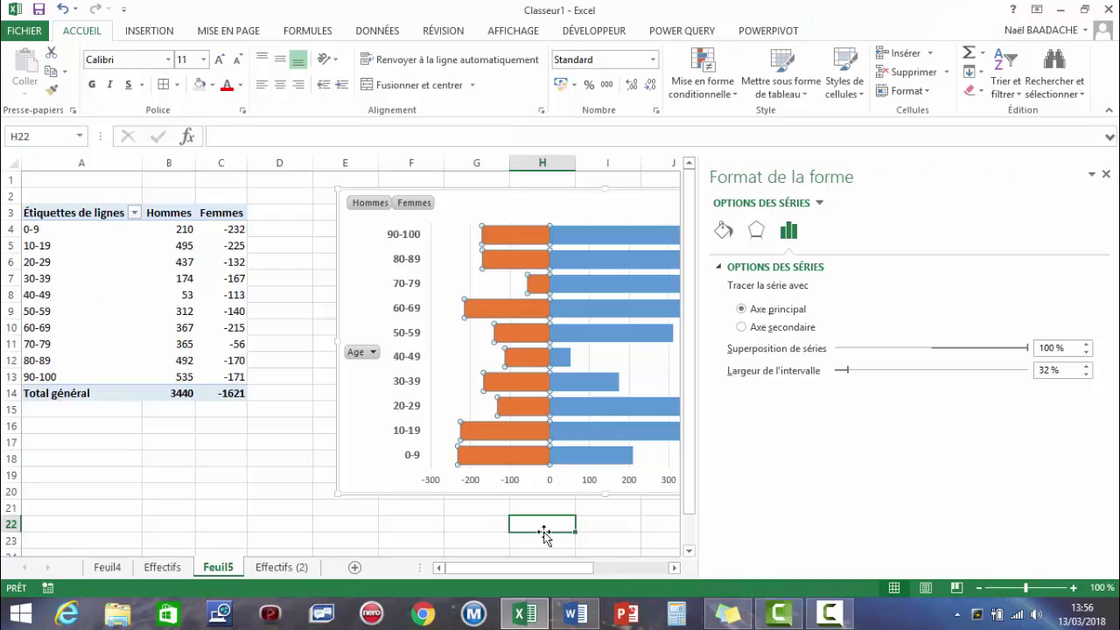
Apply quick layout Mise en forme 4 for value labels on each bar and a bottom legend.
left_click(1107, 174)
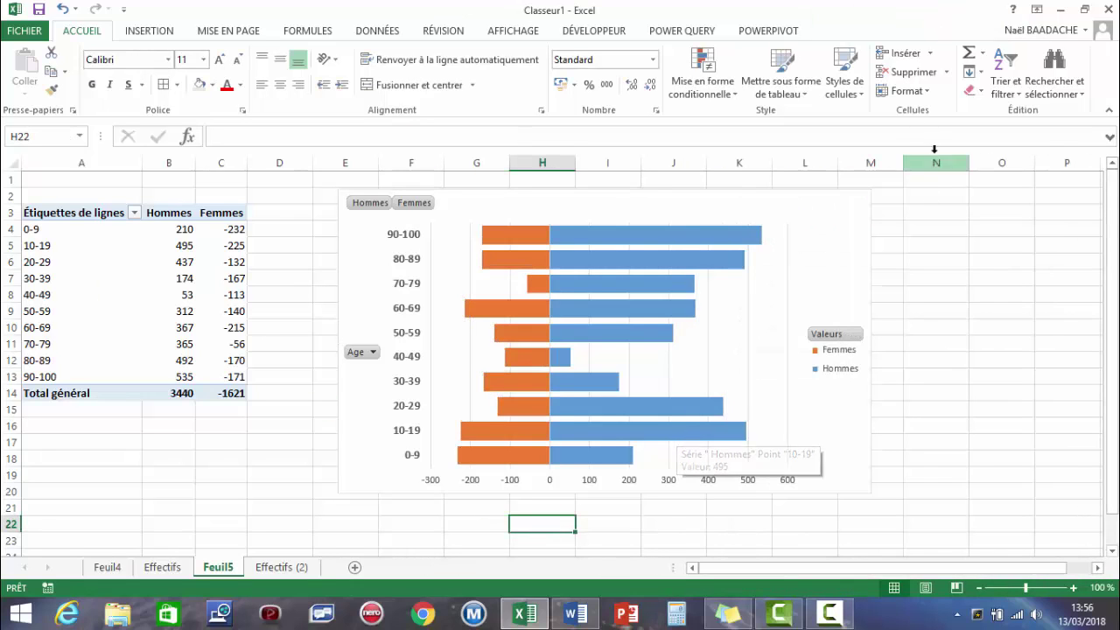
left_click(783, 213)
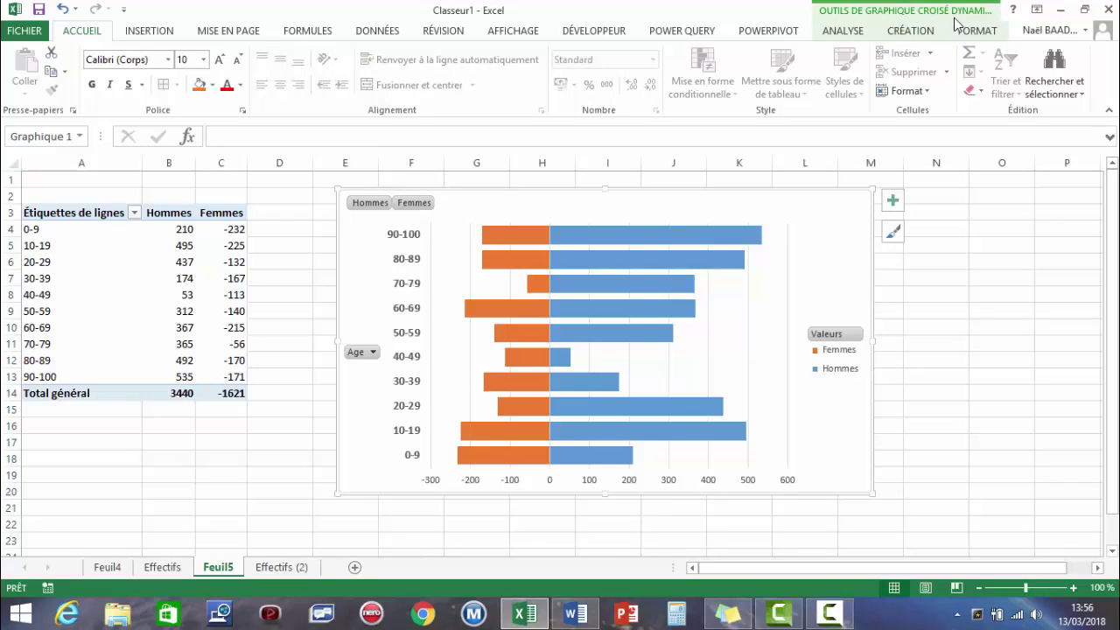
left_click(910, 31)
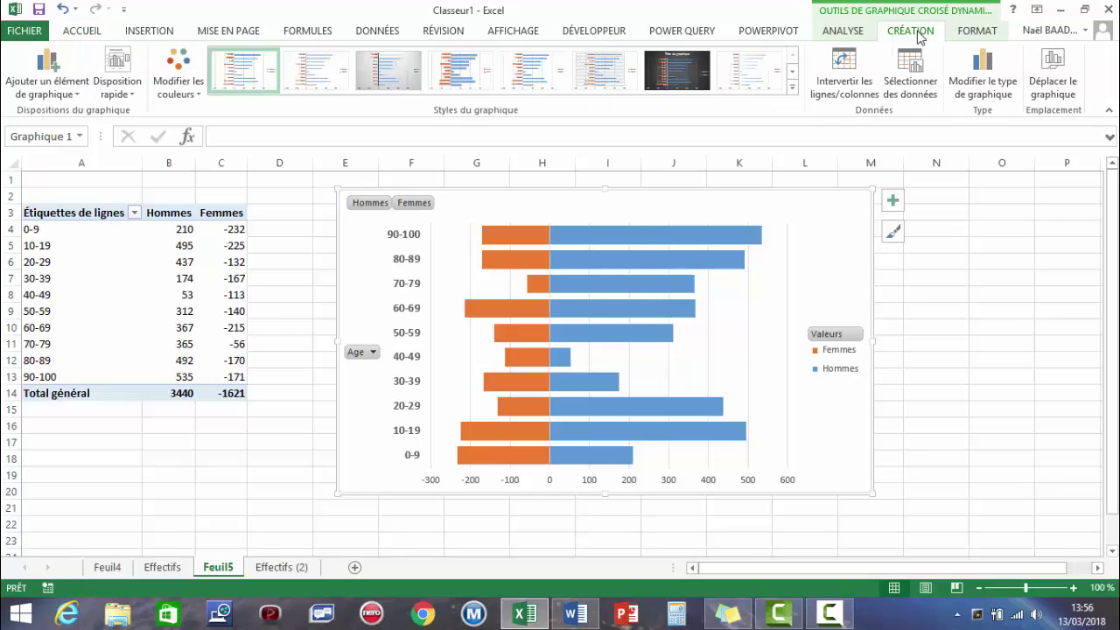
left_click(124, 94)
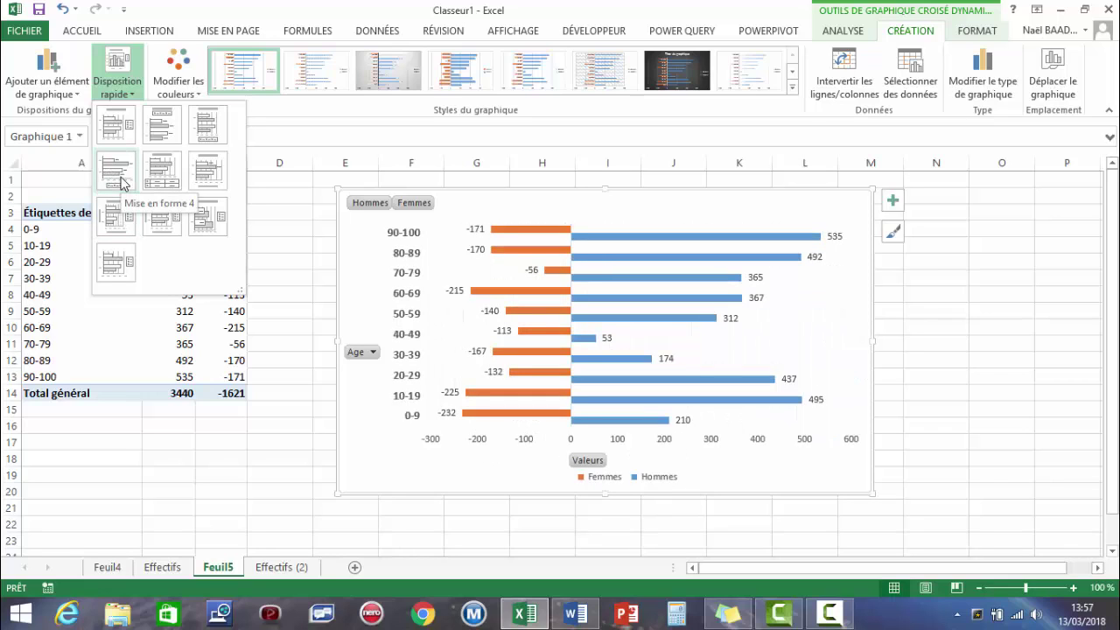
left_click(121, 182)
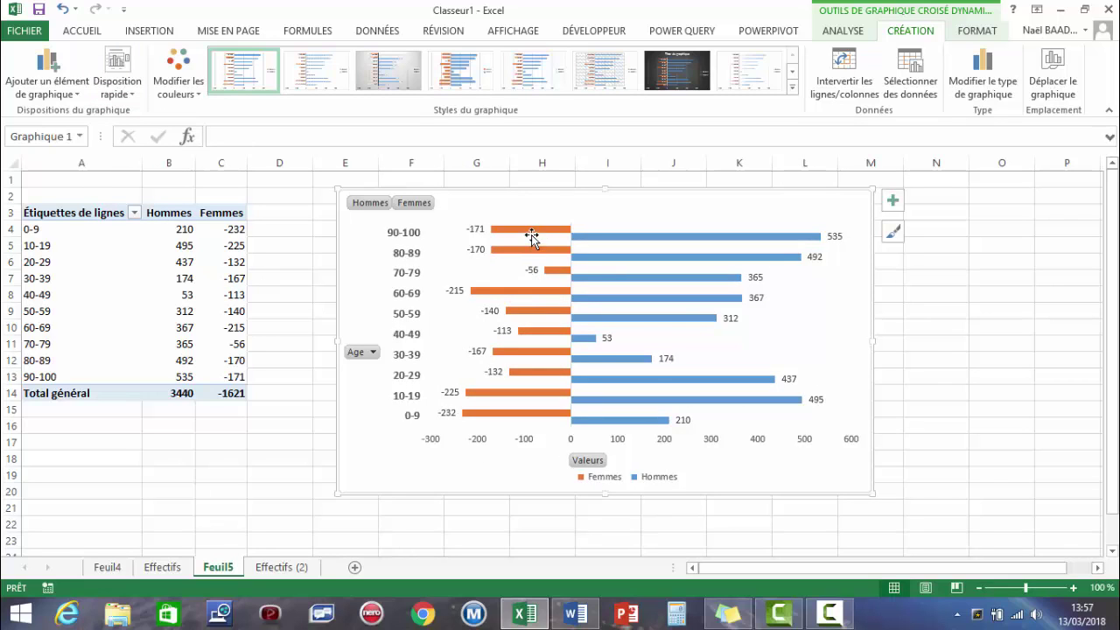
Restore 100% series overlap on the Femmes bars with a 75% gap width, then close the pane.
left_click(540, 413)
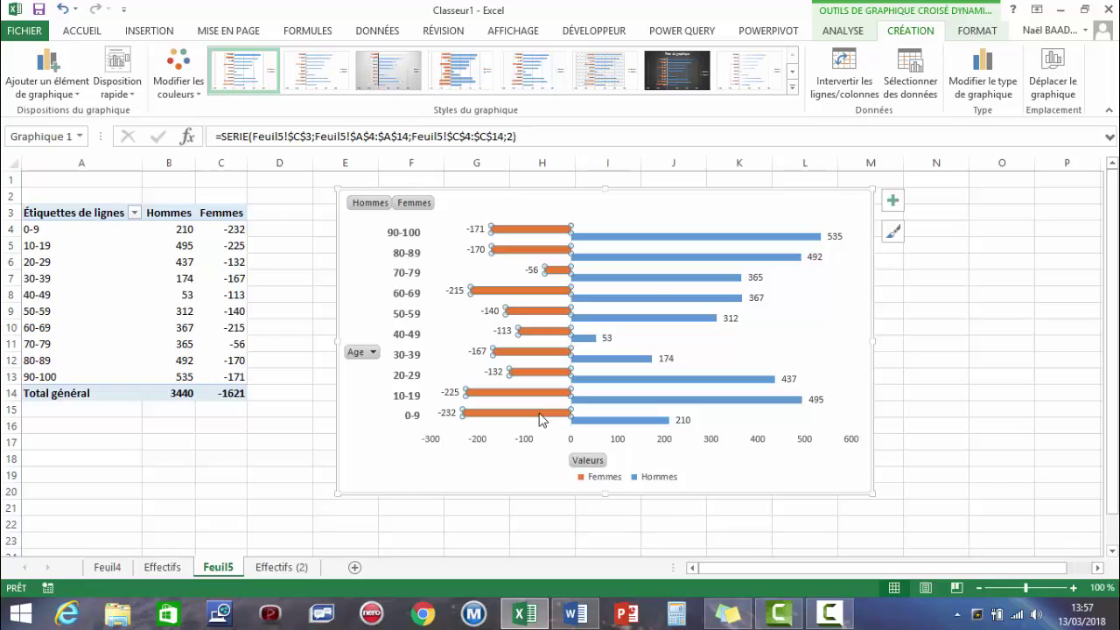
right_click(540, 418)
left_click(573, 405)
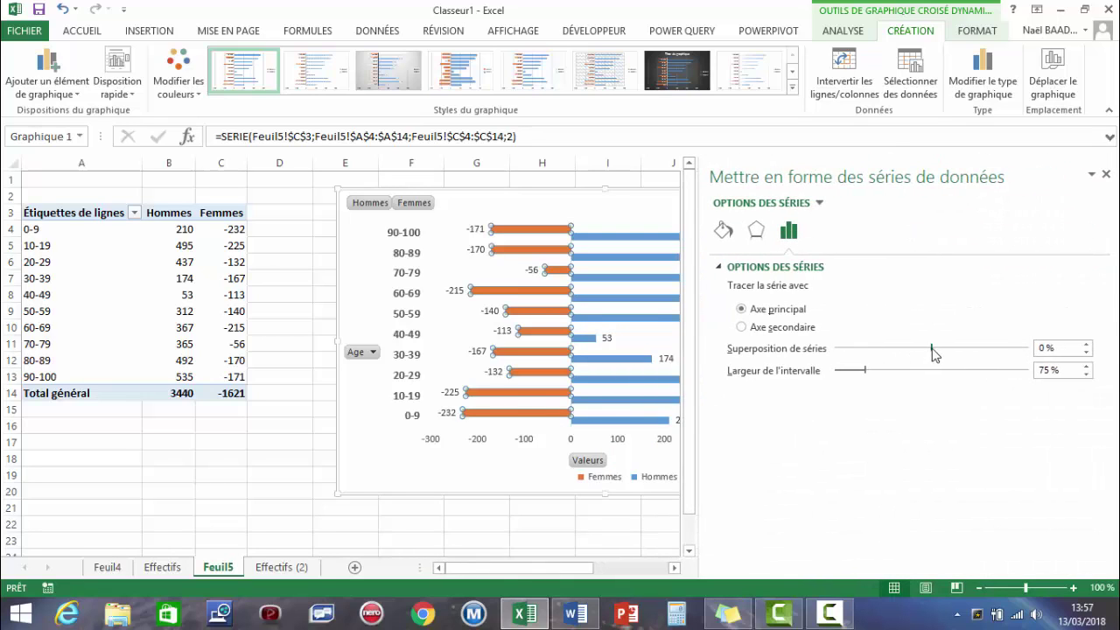
left_click_drag(933, 348, 1030, 348)
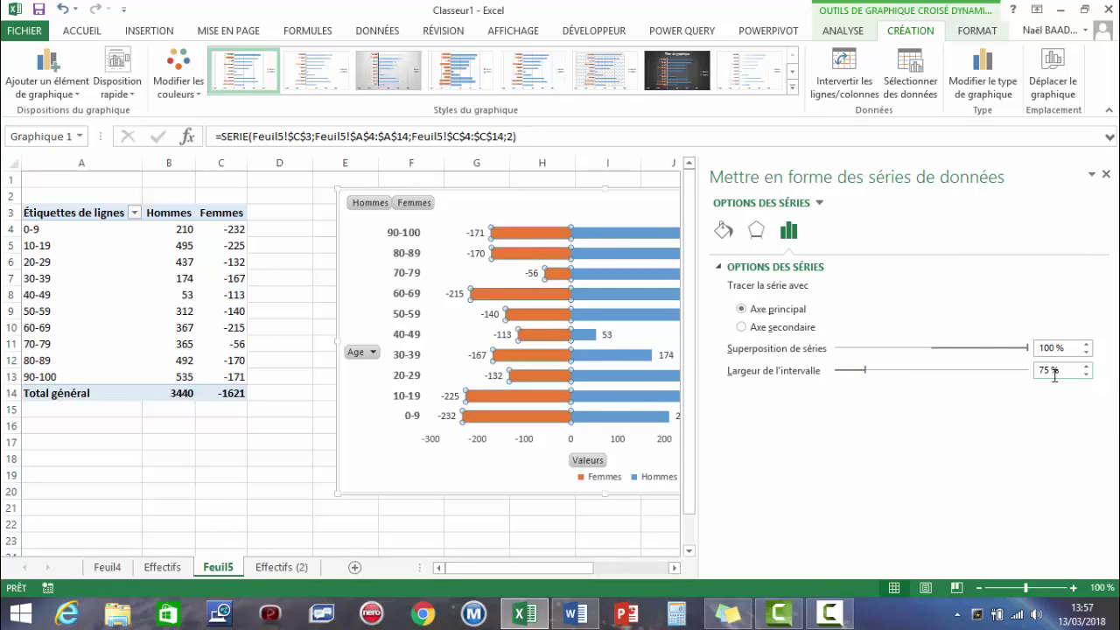
left_click(557, 528)
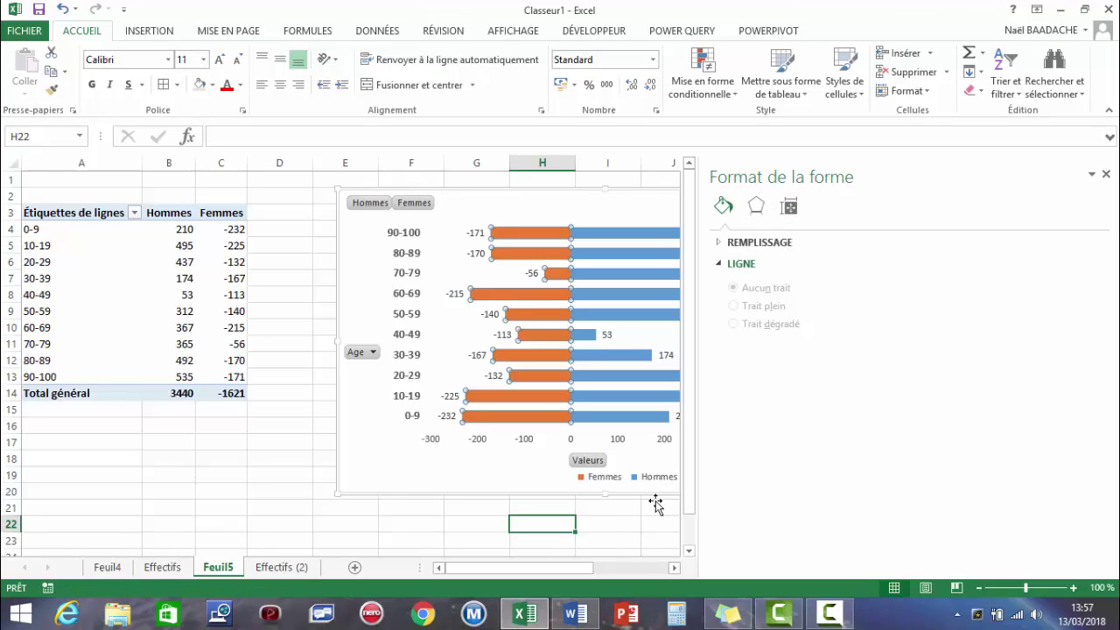
left_click(1106, 174)
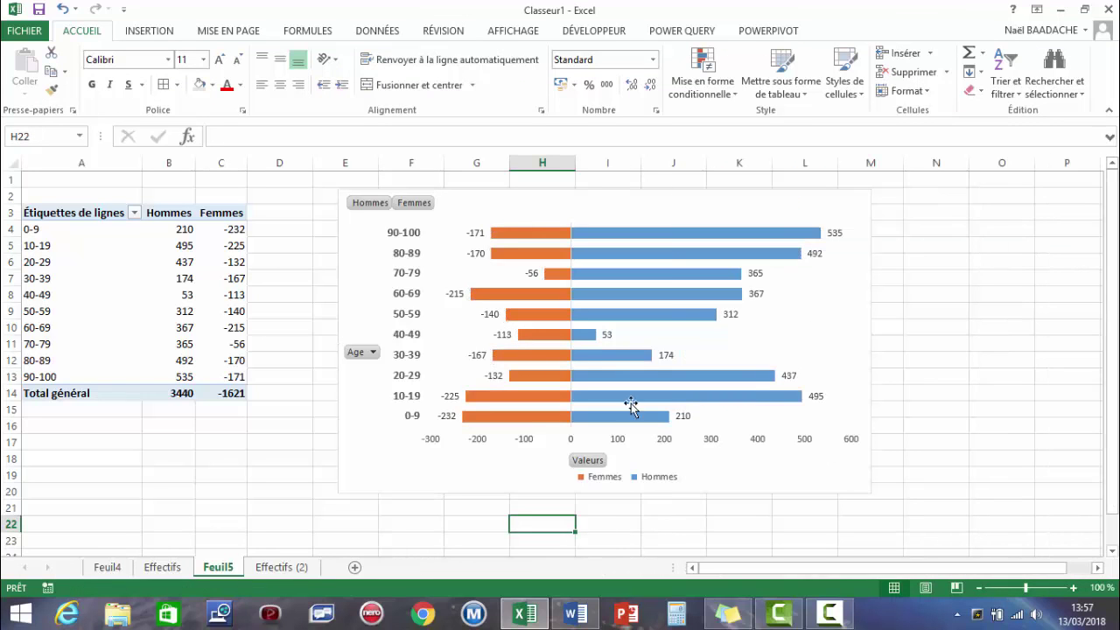
Delete the value labels from the Femmes bars and the Hommes bars.
left_click_drag(480, 229, 478, 237)
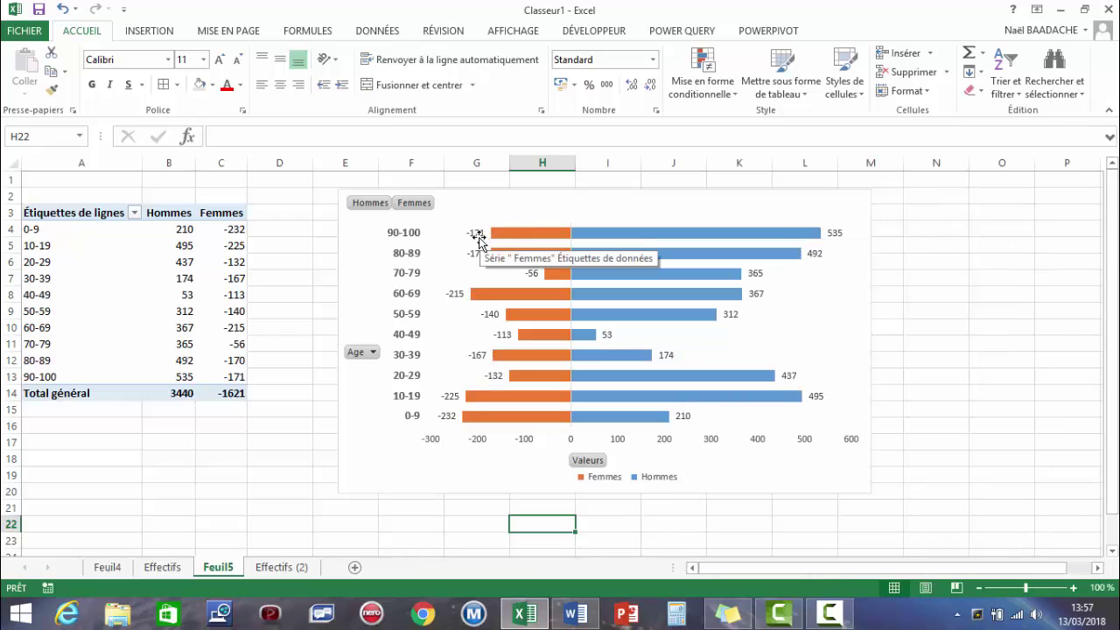
left_click(478, 238)
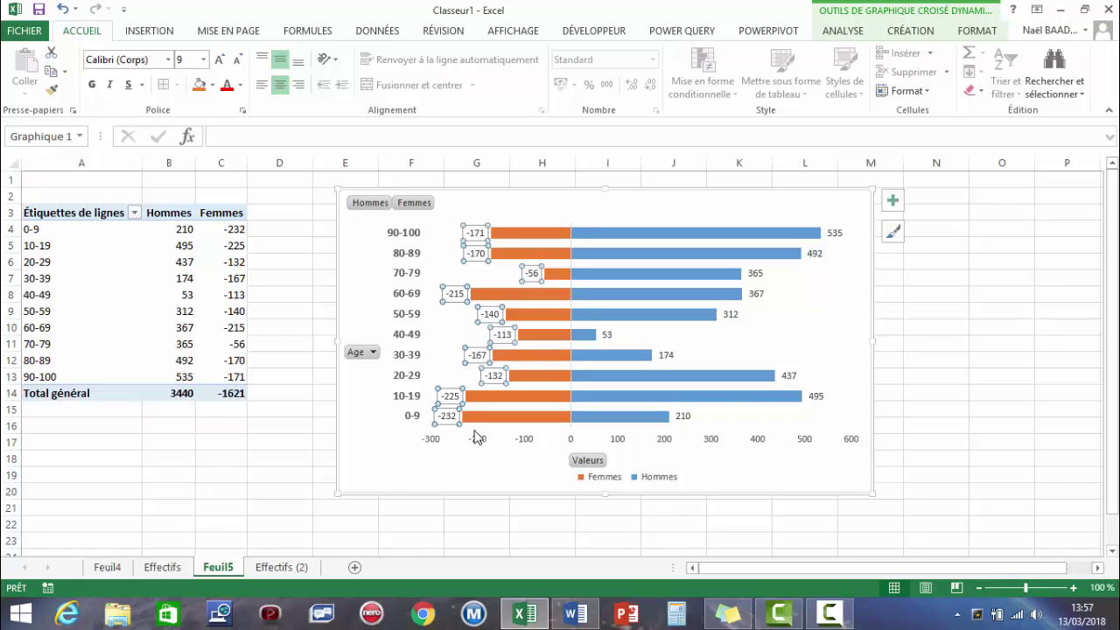
key("Delete")
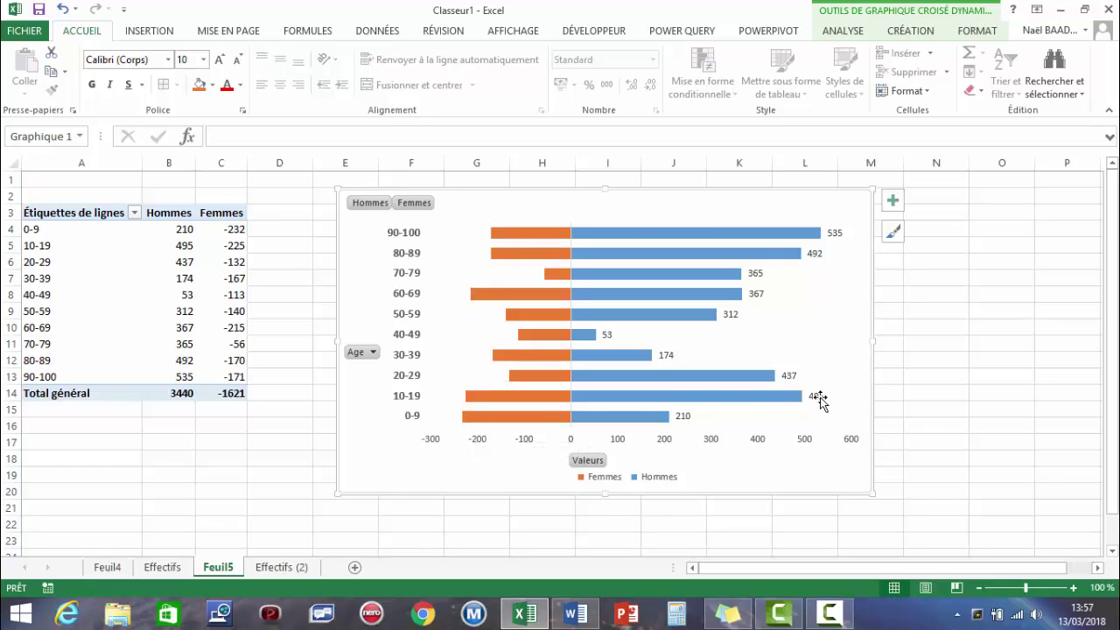
left_click(817, 396)
key("Delete")
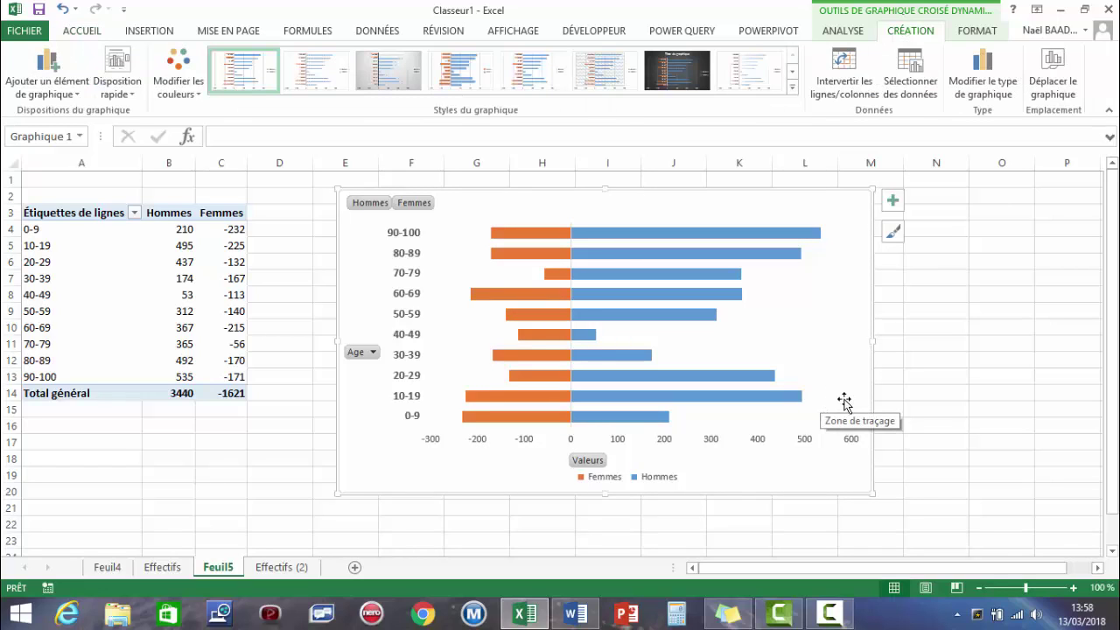
Nudge the pyramid chart slightly lower on Feuil5.
left_click_drag(763, 194, 763, 219)
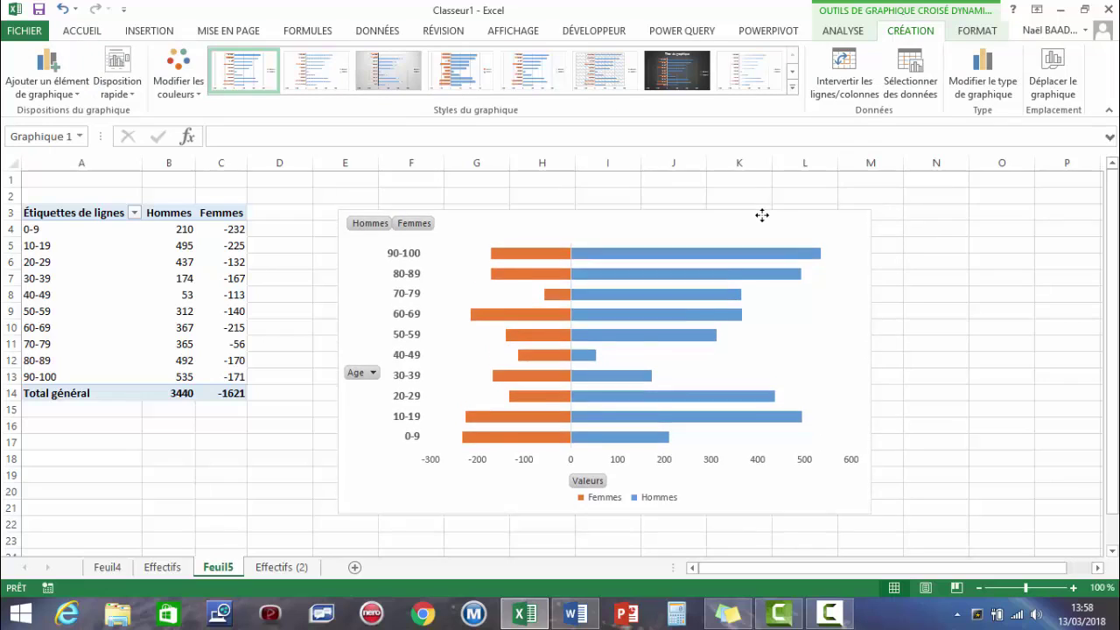
left_click(984, 343)
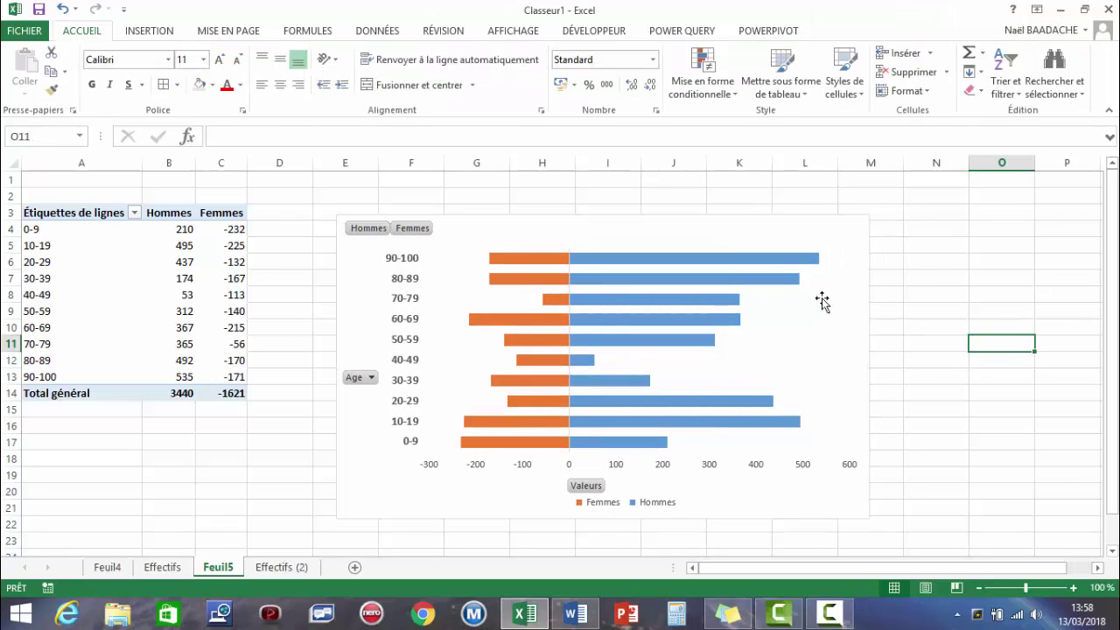
left_click(722, 221)
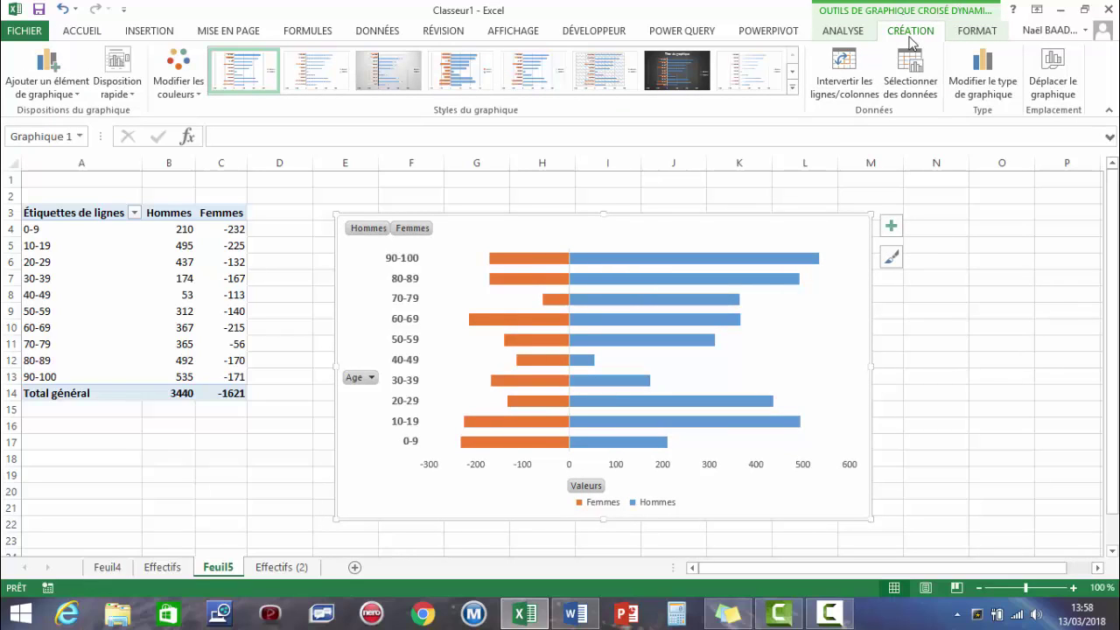
Add a chart title above the bars reading 'Pyramide des Âges'.
left_click(74, 98)
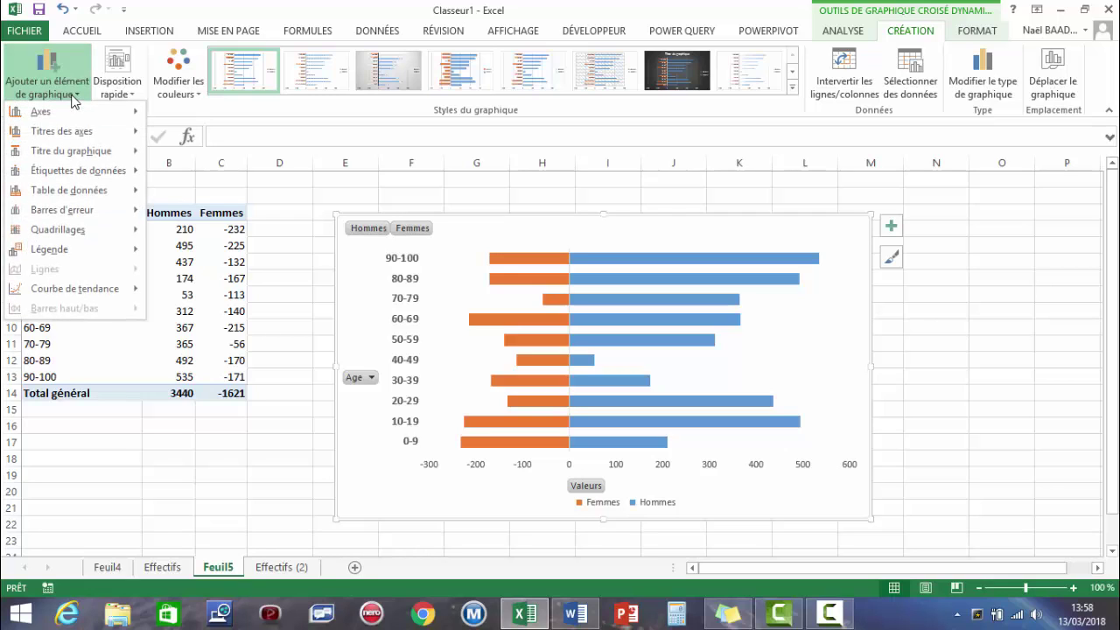
mouse_move(71, 150)
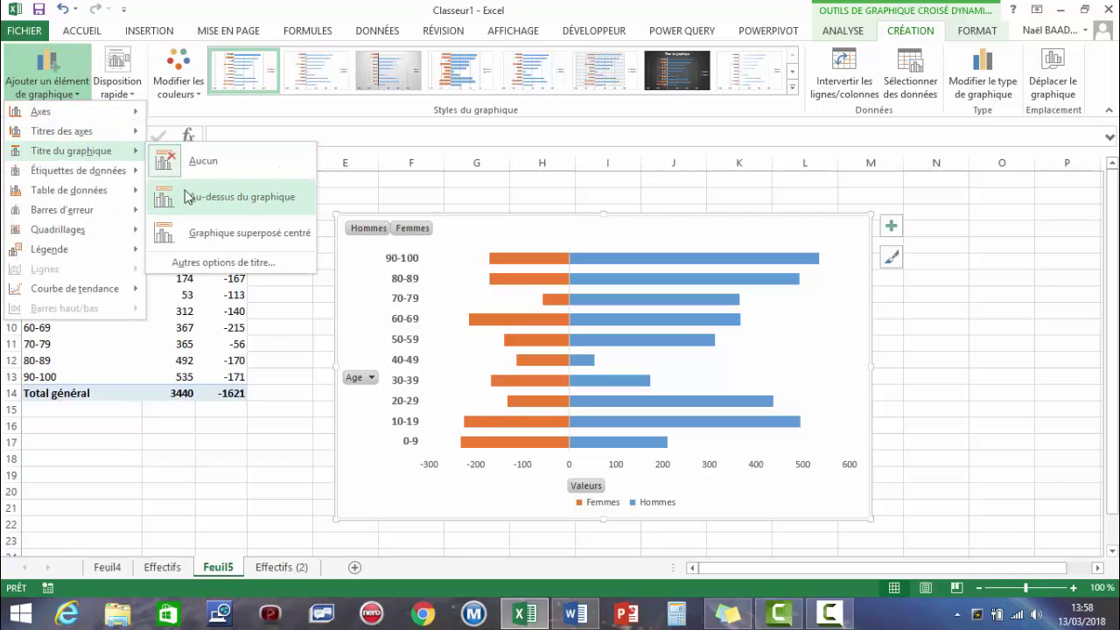
left_click(186, 196)
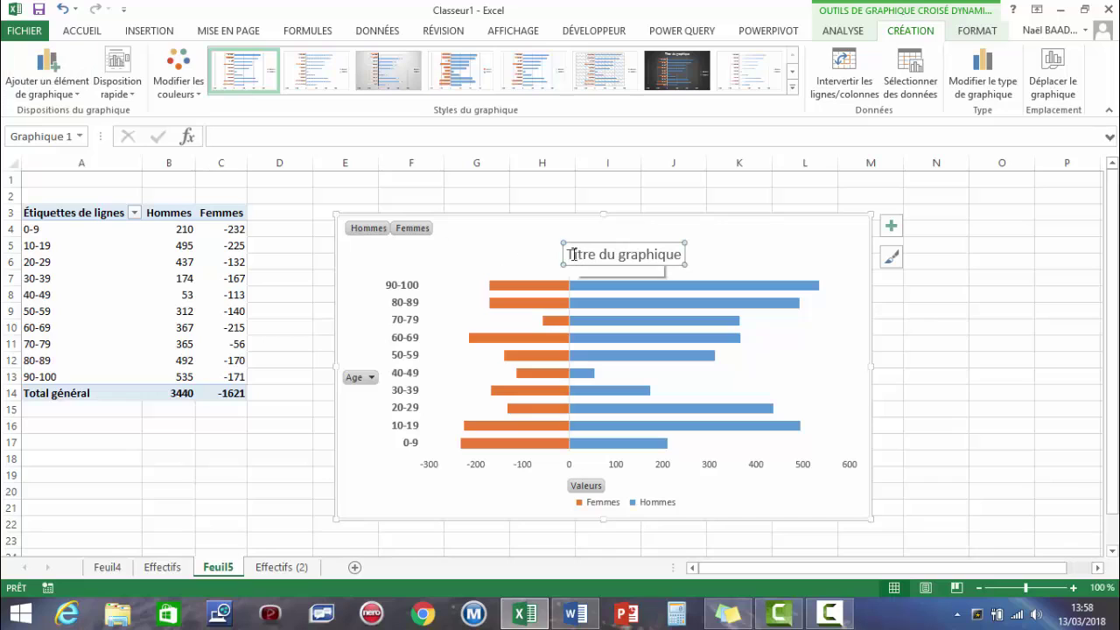
left_click_drag(569, 253, 701, 258)
type("P")
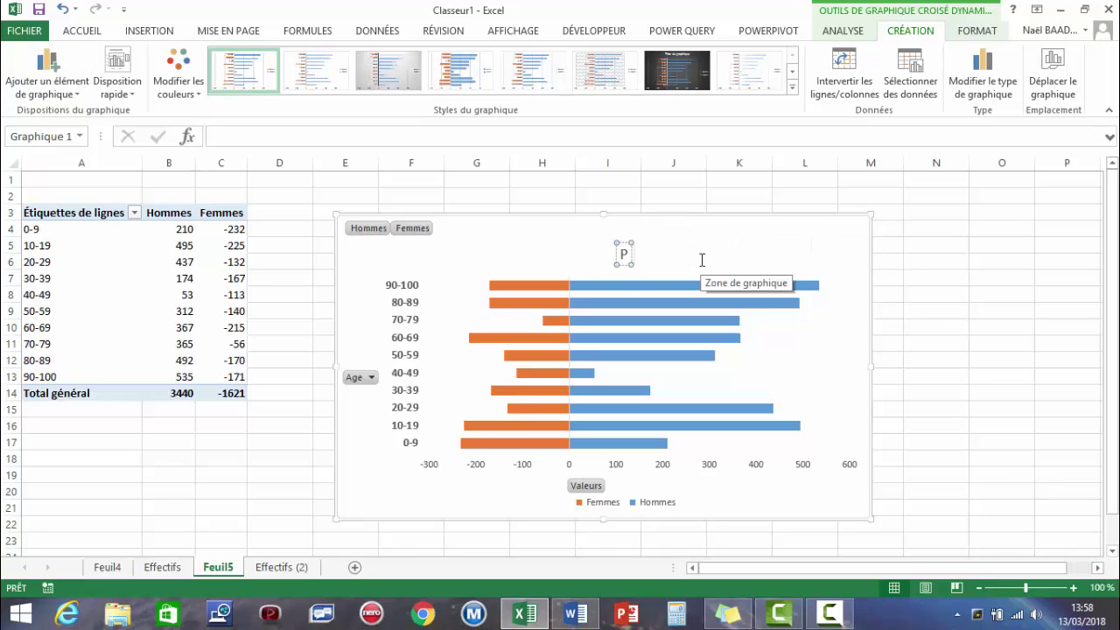
type("yramide")
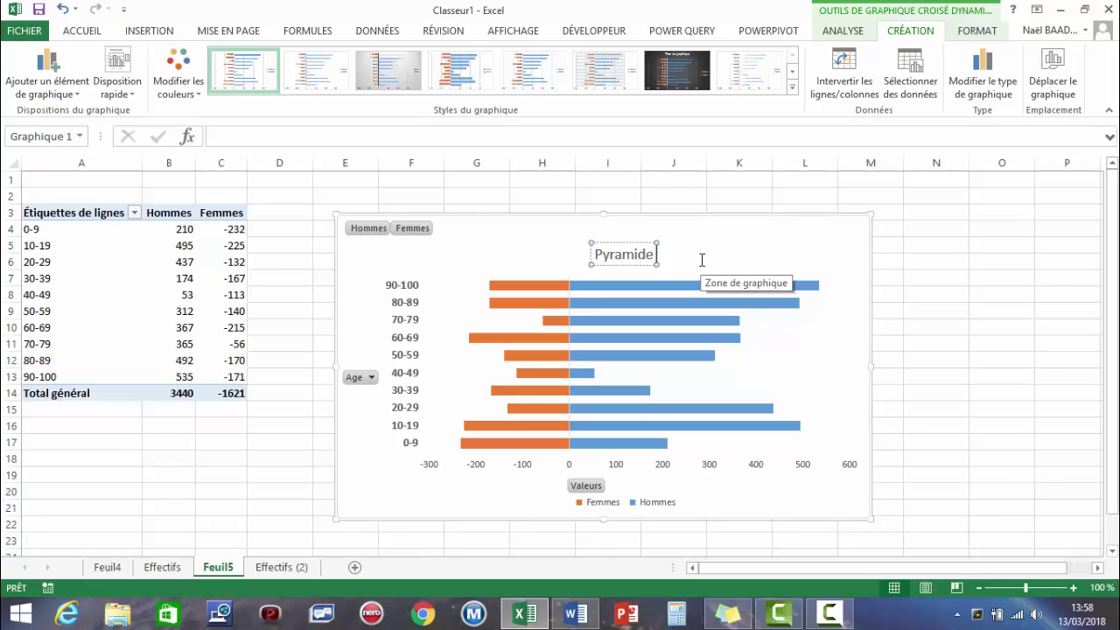
type(" des Â")
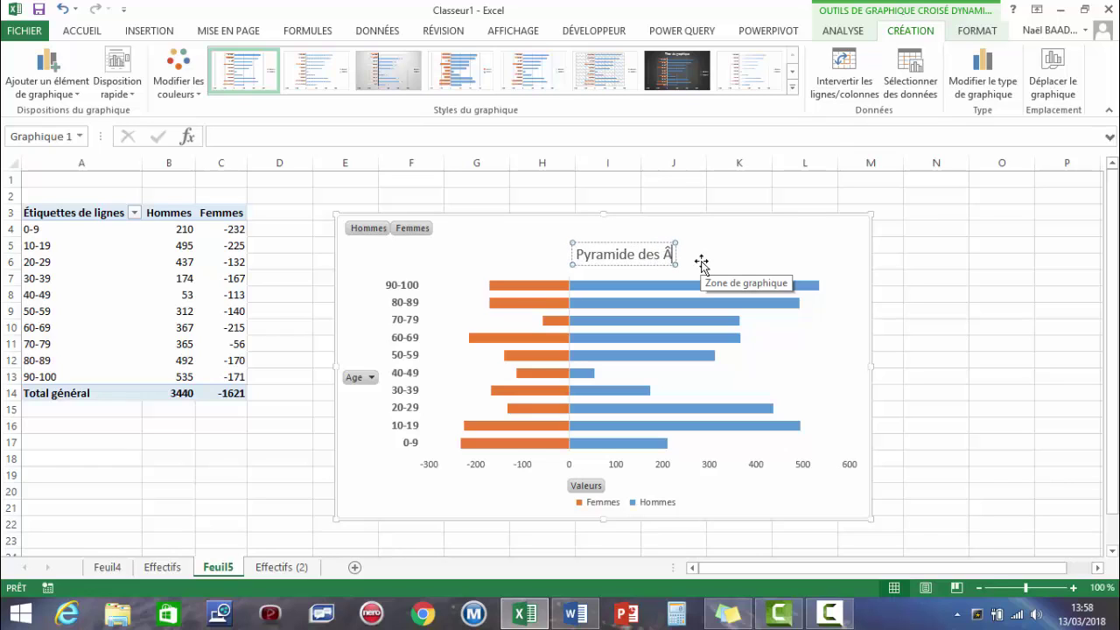
type("ges")
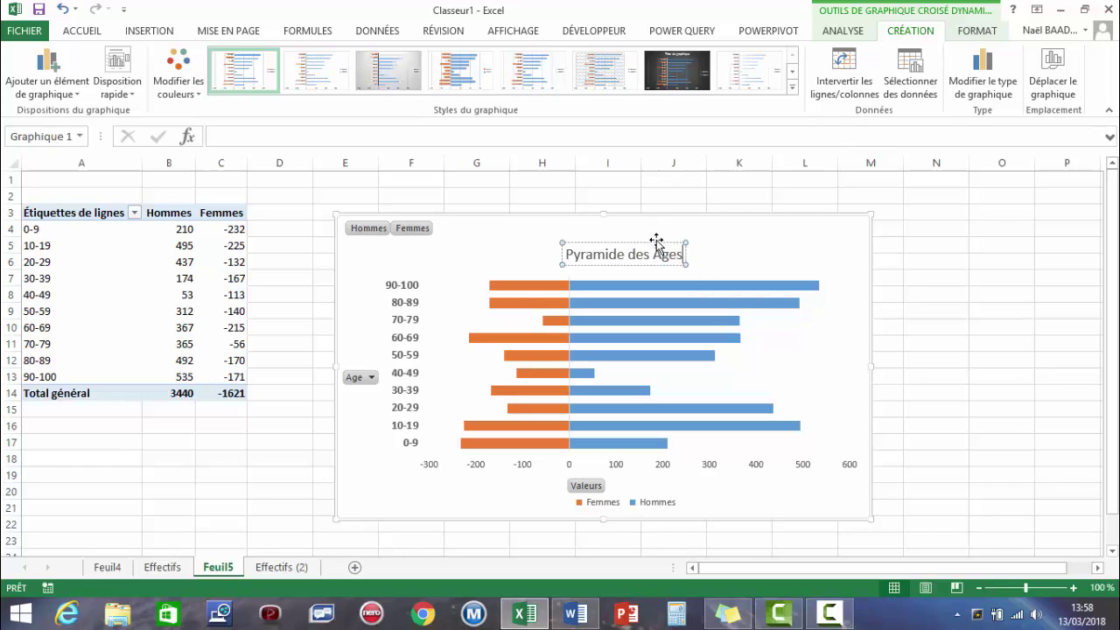
left_click(655, 243)
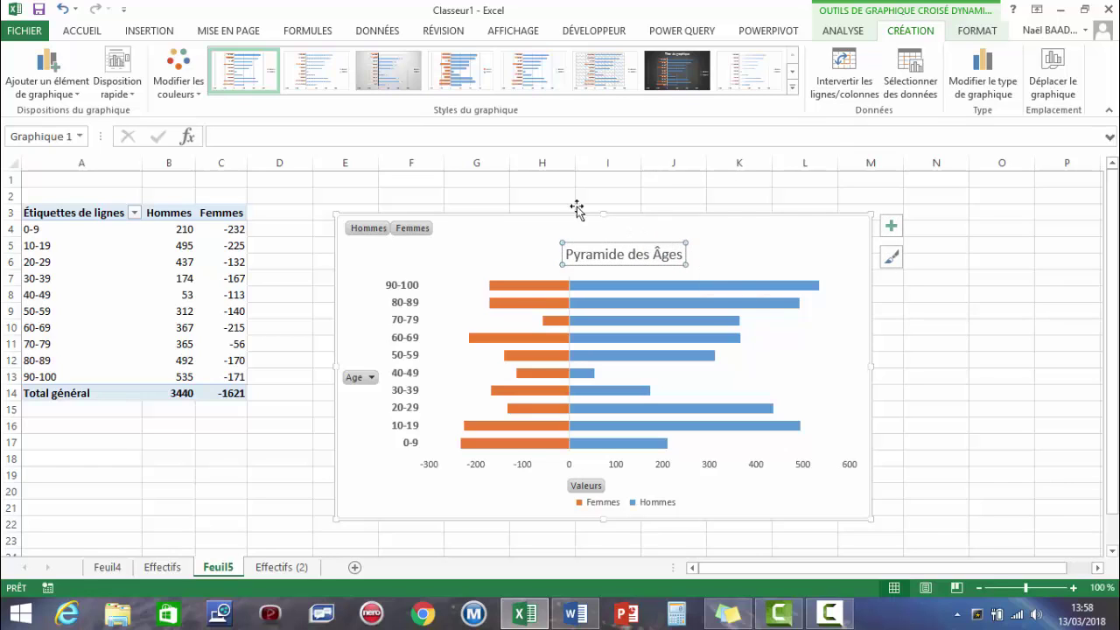
Make the chart title bold and enlarge it to size 24.
left_click(87, 30)
left_click(92, 84)
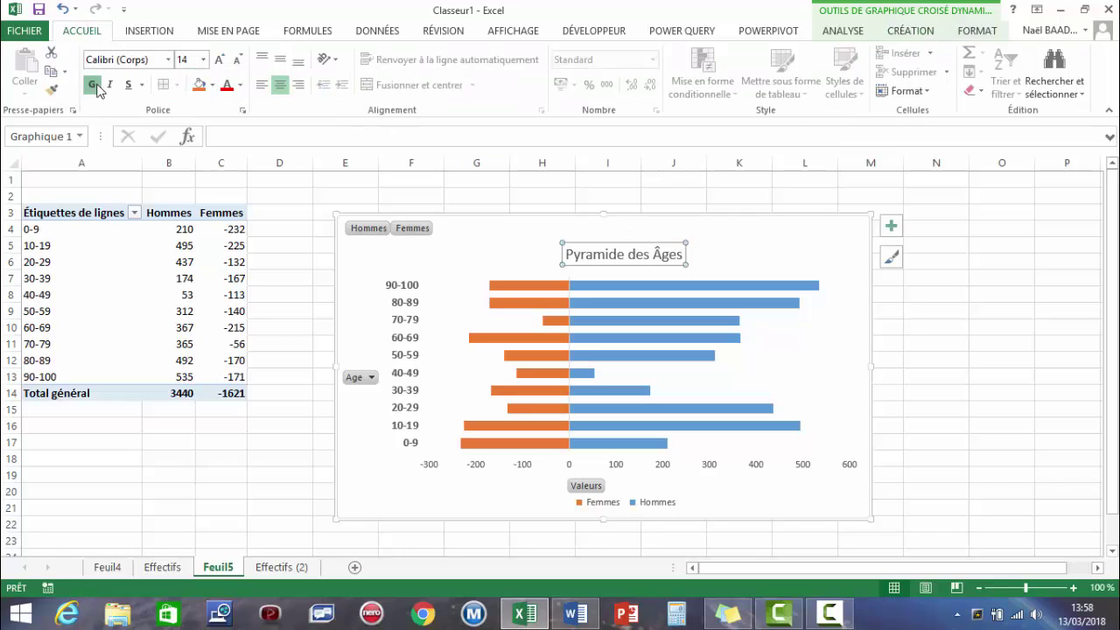
left_click(219, 59)
left_click(220, 60)
left_click(220, 60)
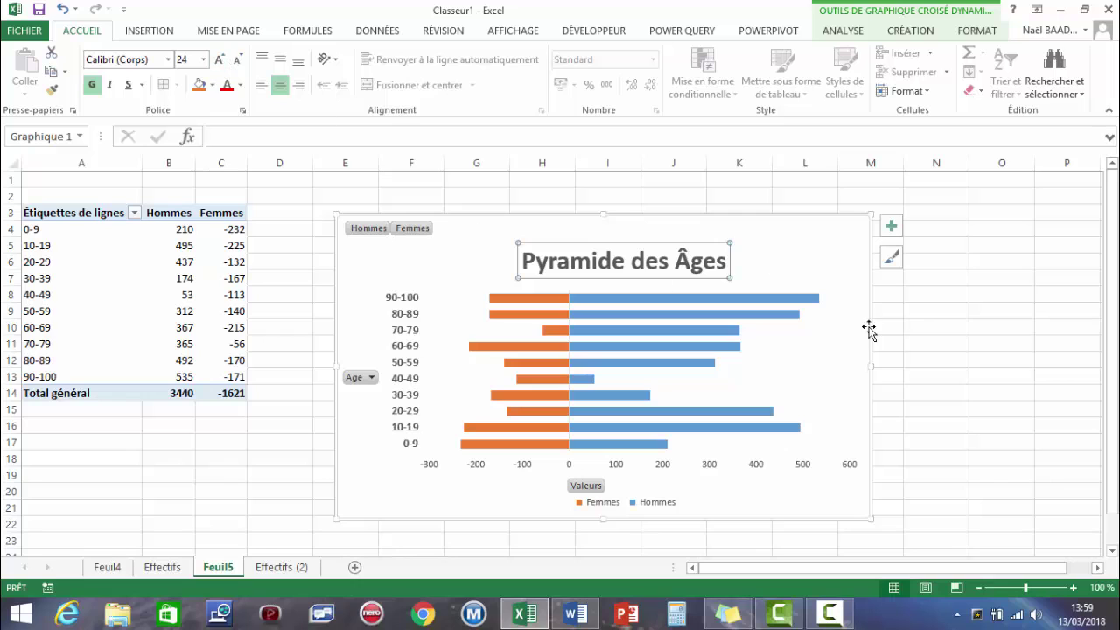
left_click(957, 376)
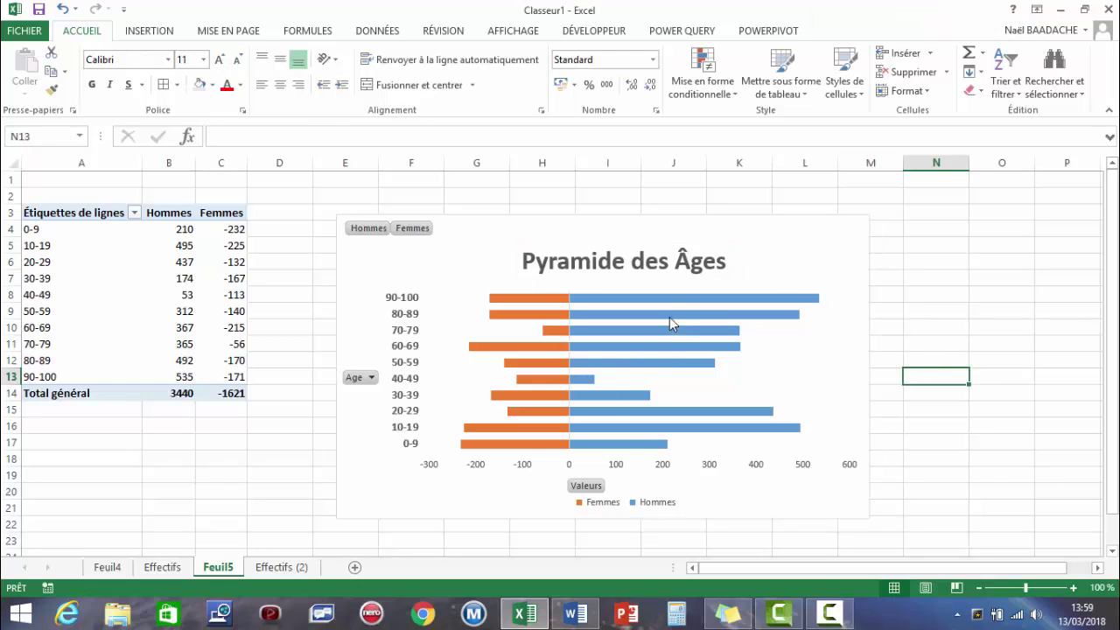
left_click(694, 217)
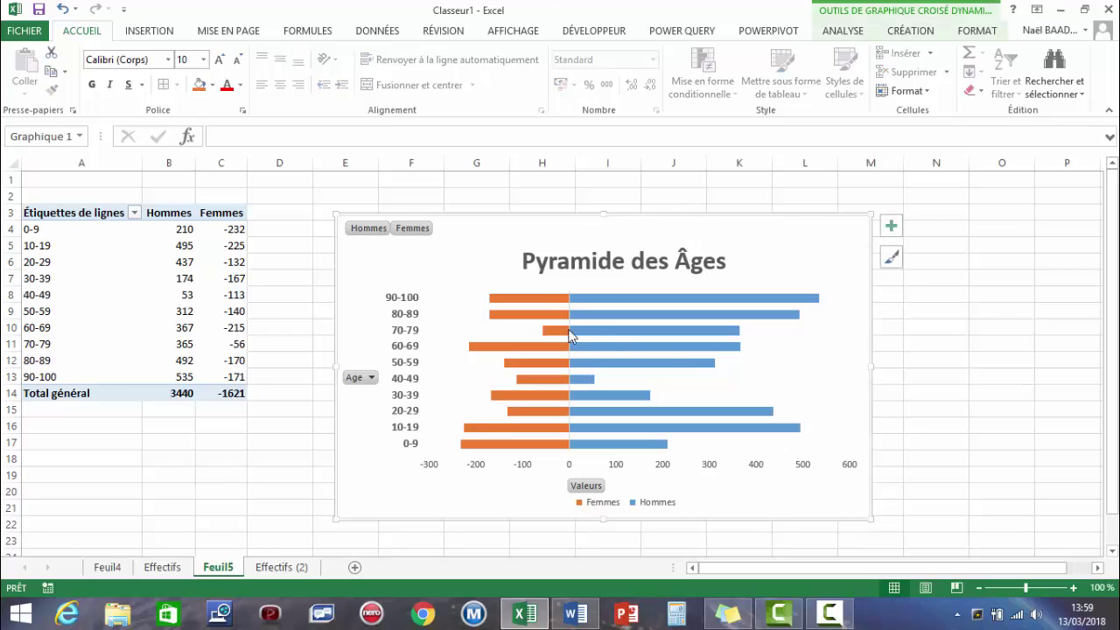
Keep the orange and blue colours, shift the chart up-left and enlarge it slightly.
left_click(927, 37)
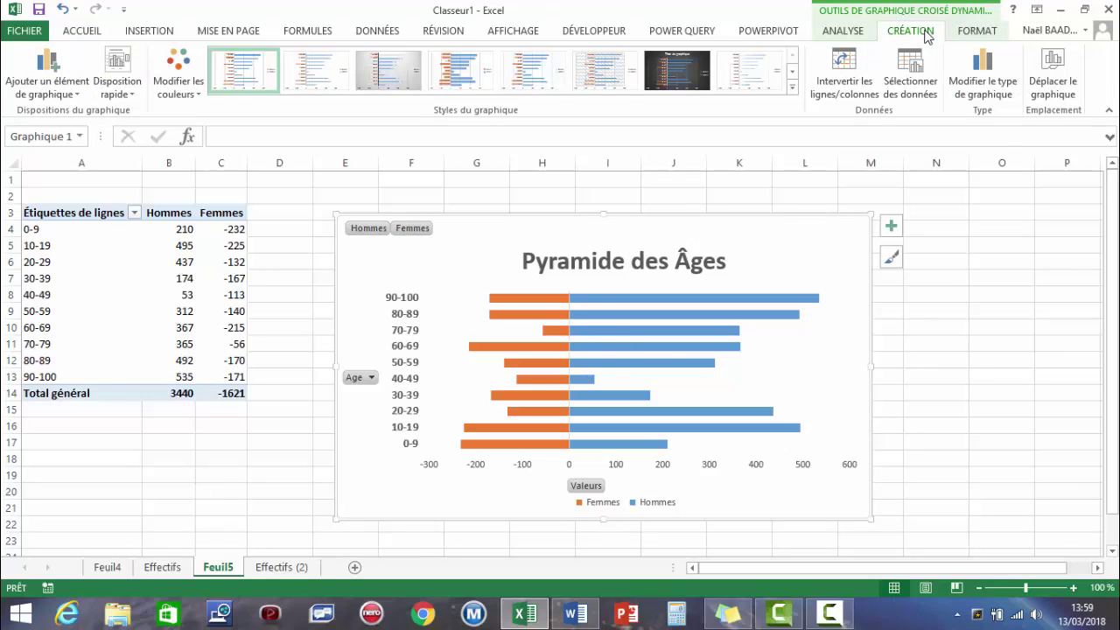
left_click(194, 93)
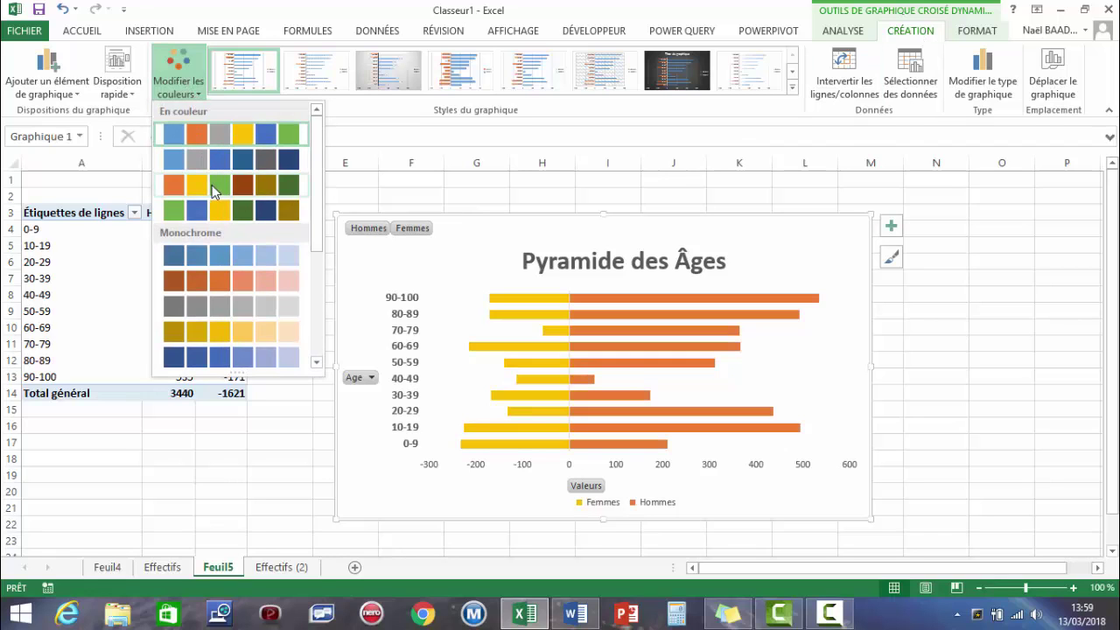
left_click_drag(321, 207, 318, 252)
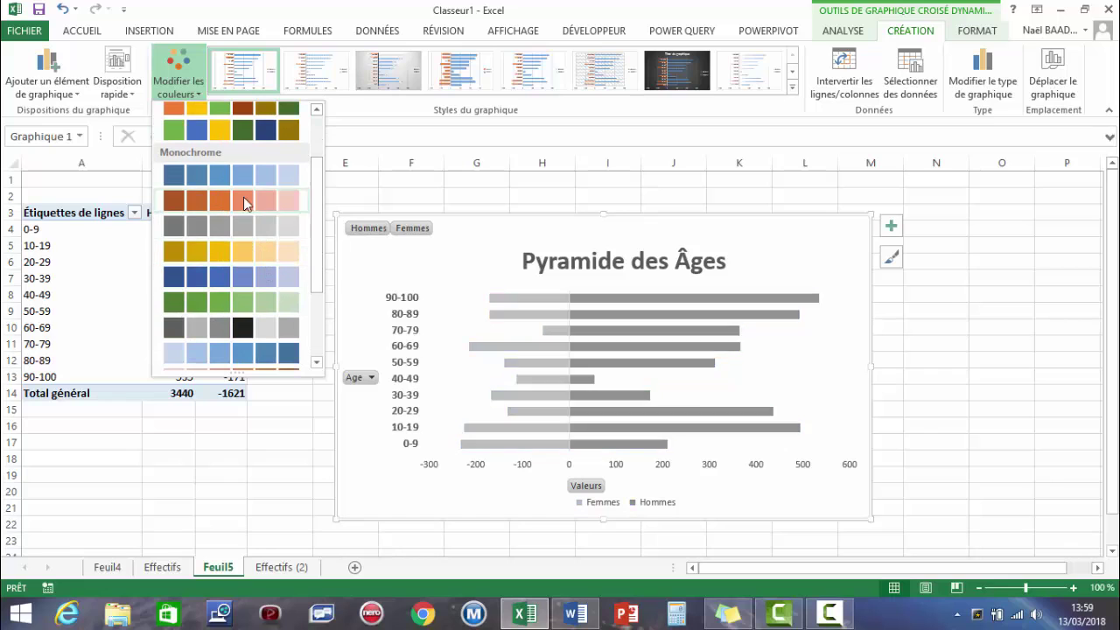
left_click(135, 511)
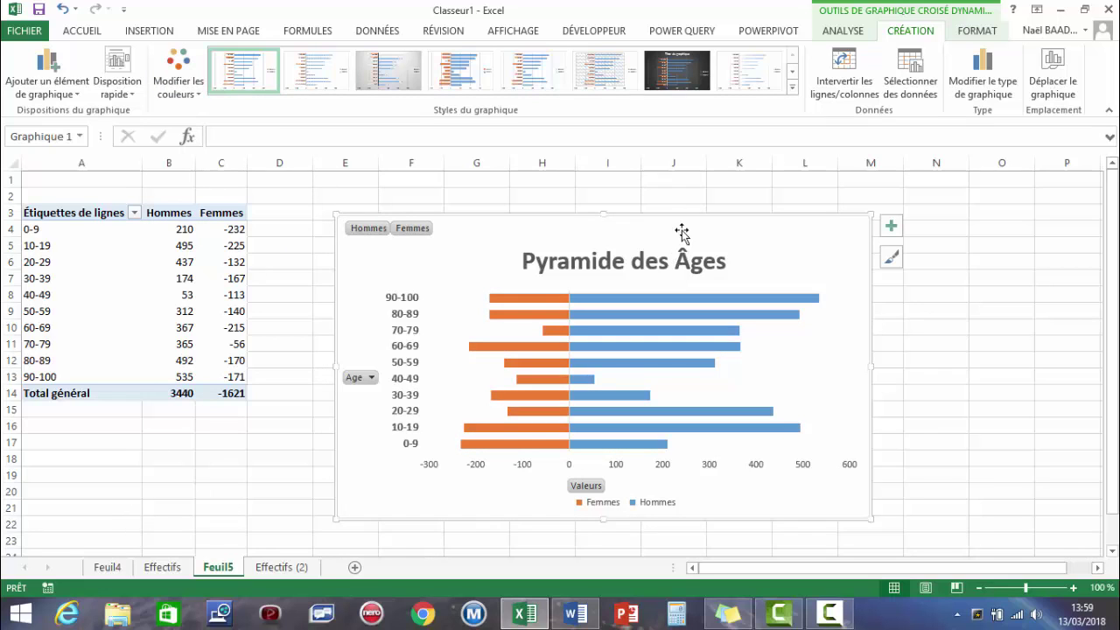
left_click_drag(687, 217, 675, 192)
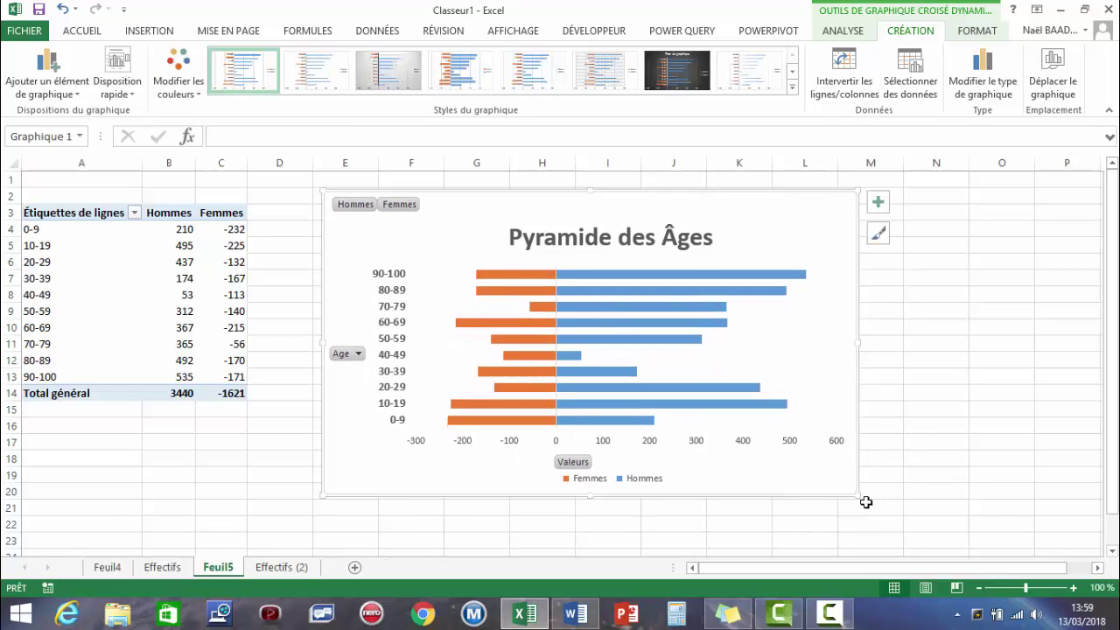
left_click_drag(856, 495, 876, 507)
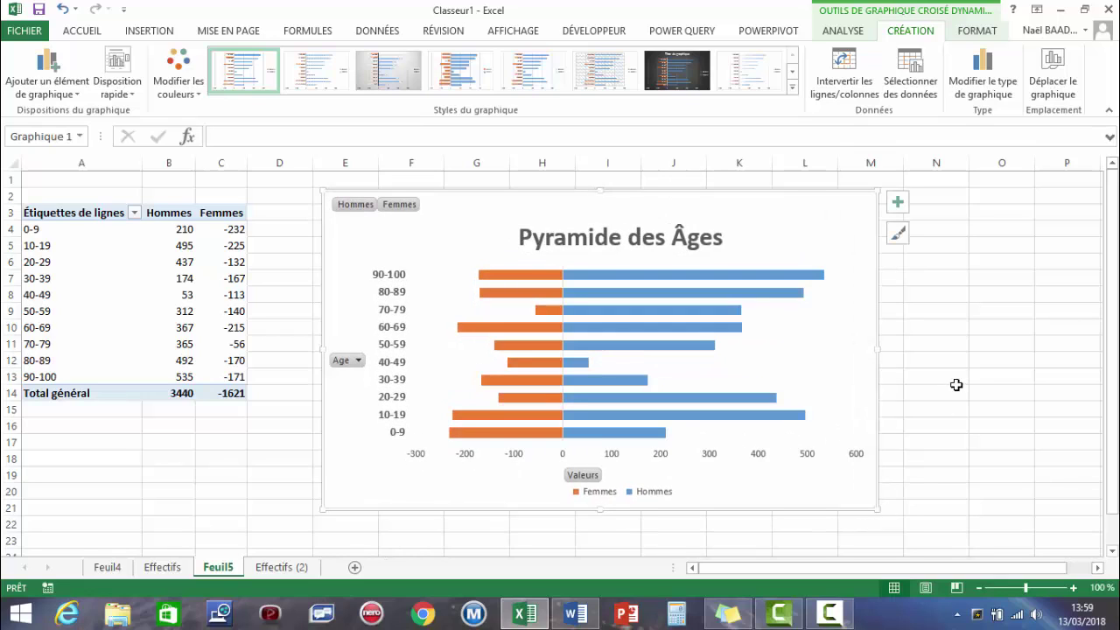